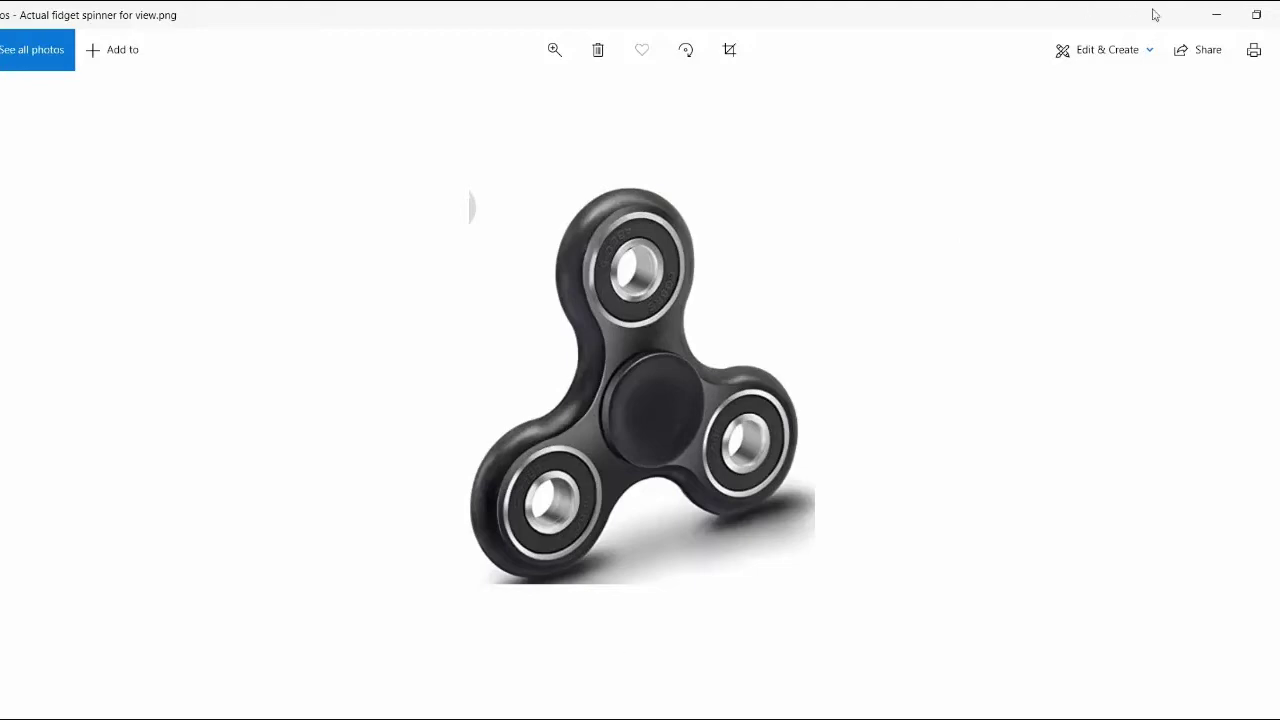
Capture the spinner's dimensioned front view from the PDF drawing as a rectangular snip with the Snipping Tool.
left_click(1216, 14)
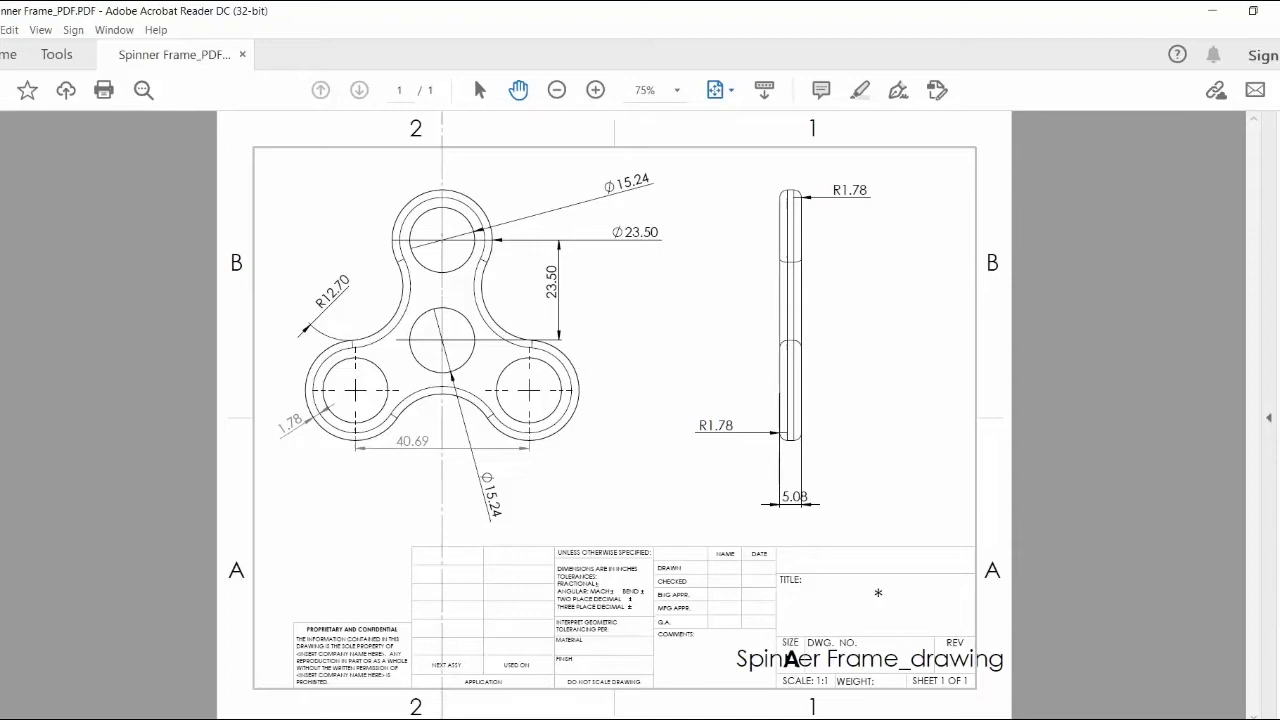
key("super")
type("sni")
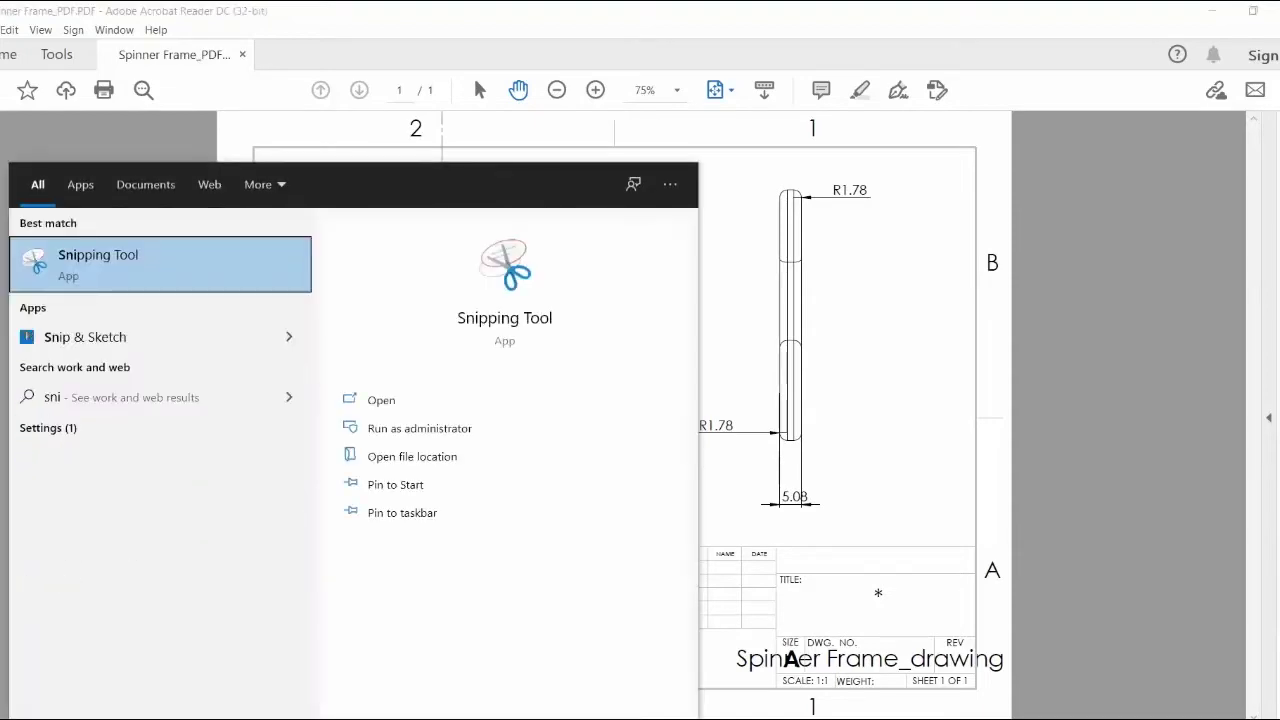
key("Return")
left_click(997, 322)
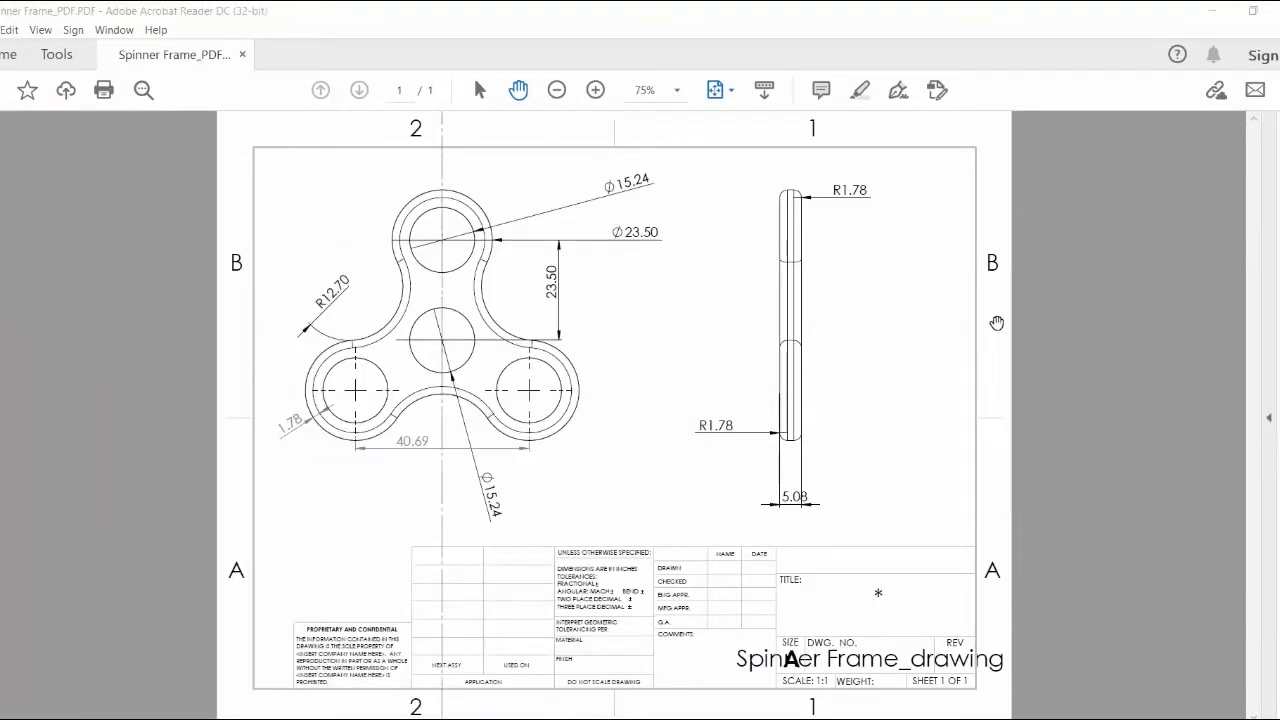
mouse_move(256, 150)
left_mouse_down()
mouse_move(566, 457)
mouse_move(663, 538)
mouse_move(700, 538)
left_mouse_up()
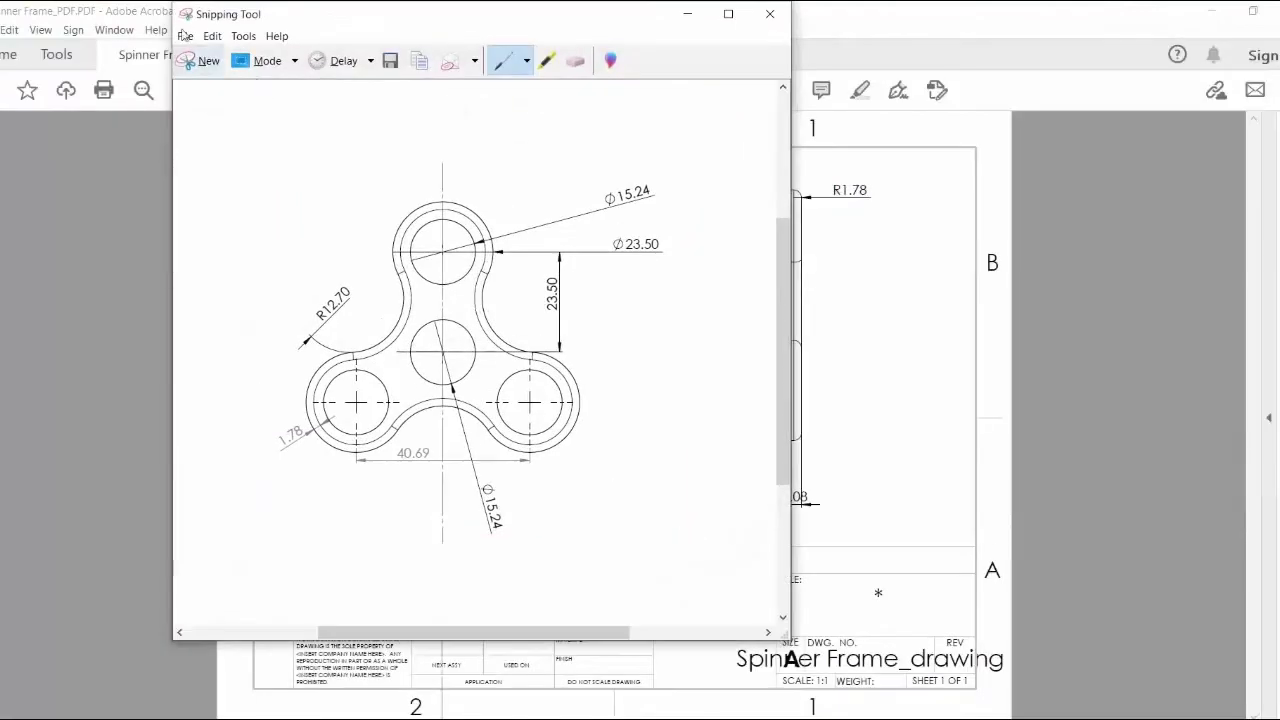
Open the Save As dialog for the captured snip, leave it and switch to SOLIDWORKS.
left_click(185, 36)
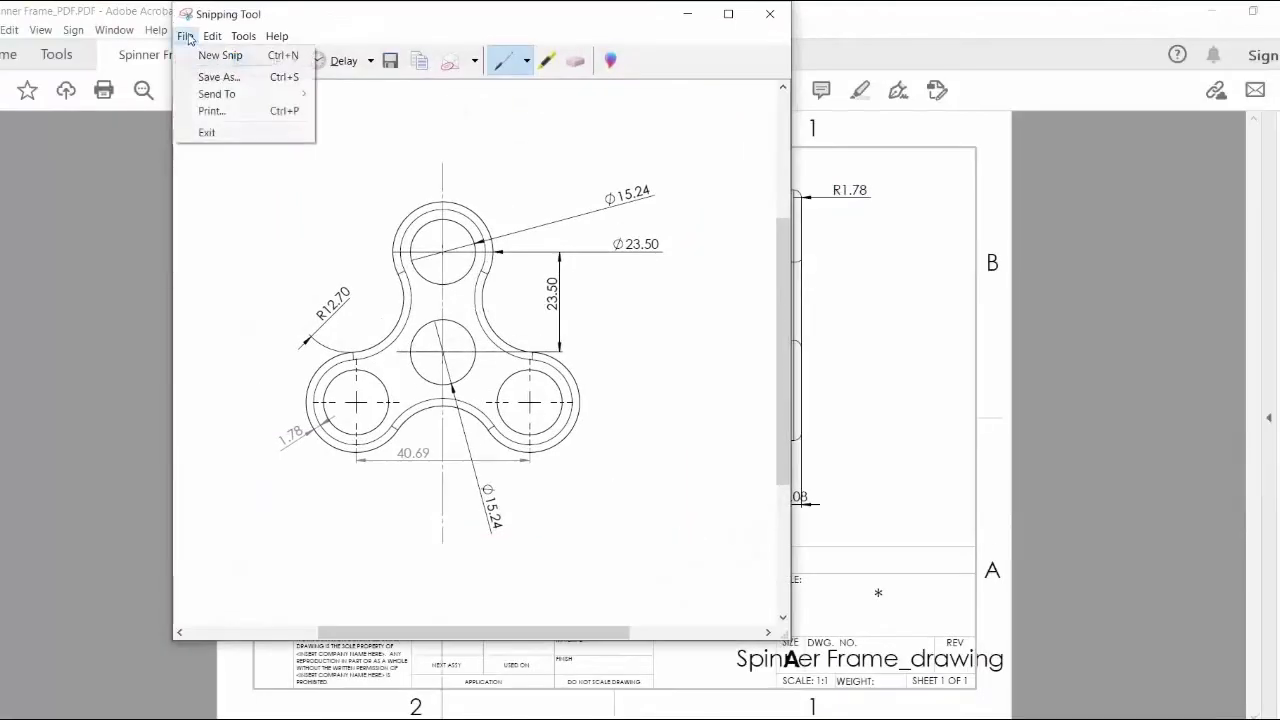
left_click(222, 80)
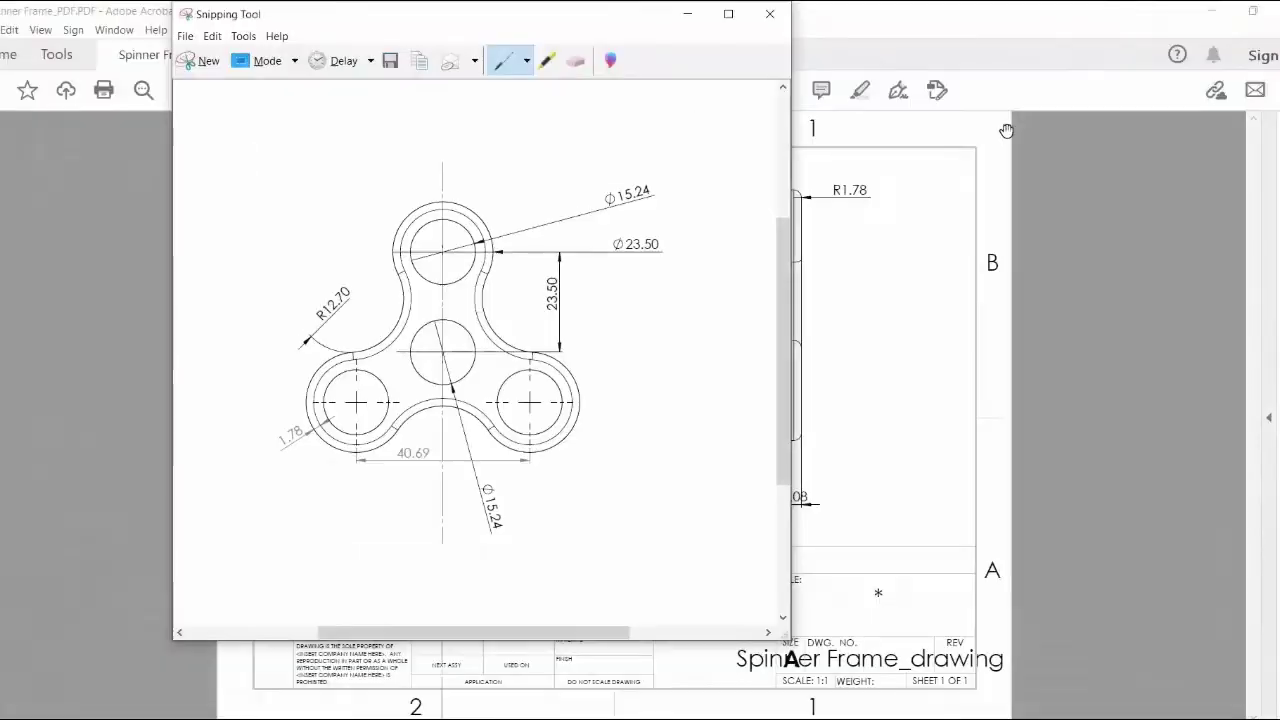
left_click(687, 14)
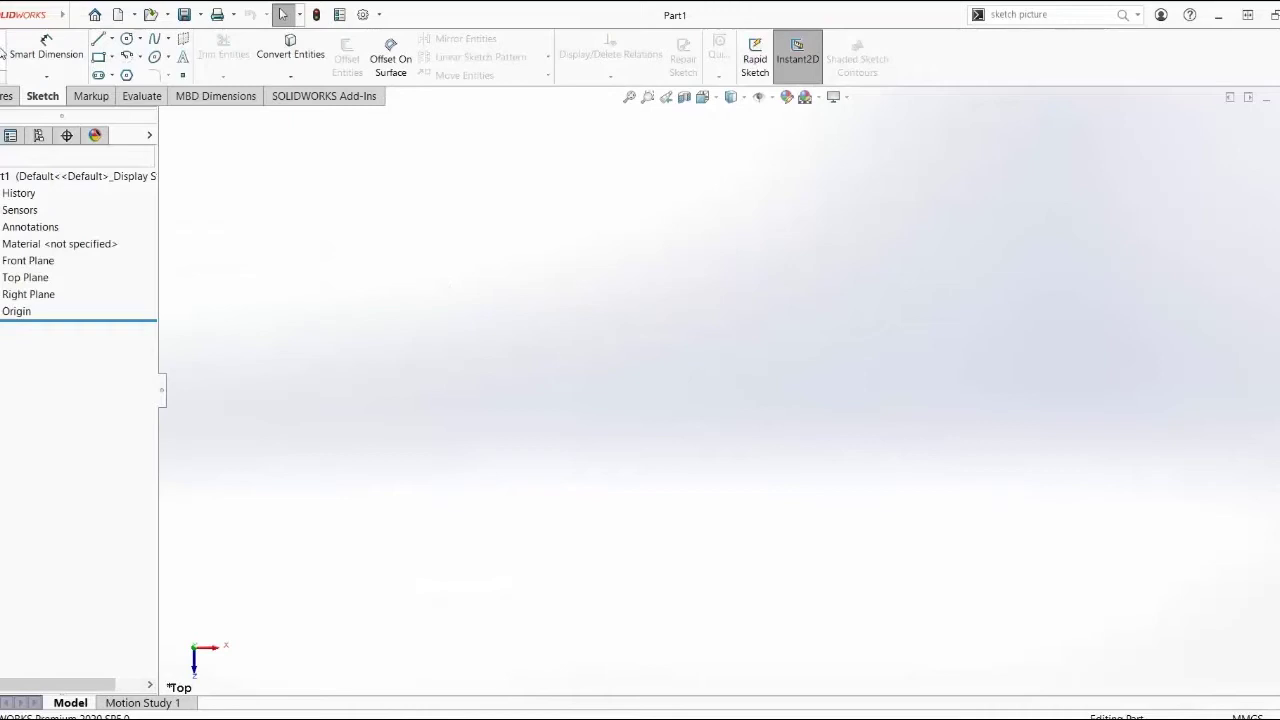
Start a new sketch on the Top Plane of the empty part.
left_click(3, 48)
mouse_move(374, 291)
middle_mouse_down()
mouse_move(396, 363)
mouse_move(366, 363)
middle_mouse_up()
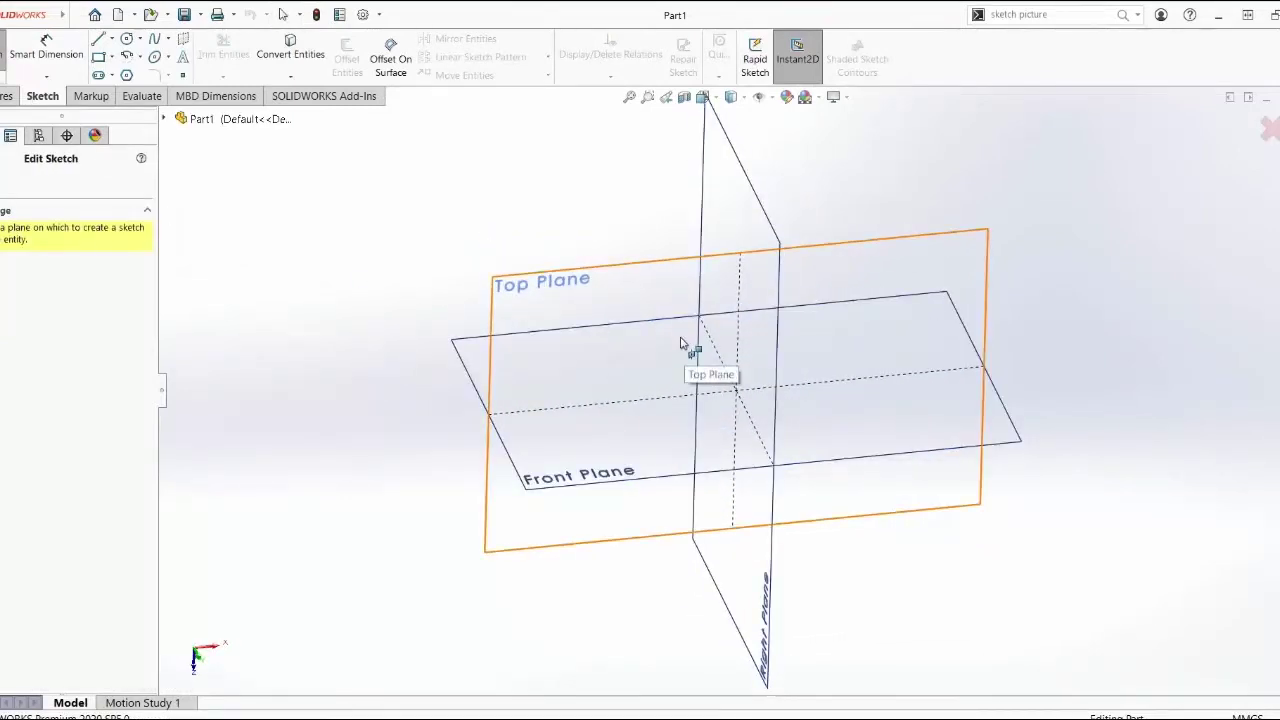
left_click(663, 291)
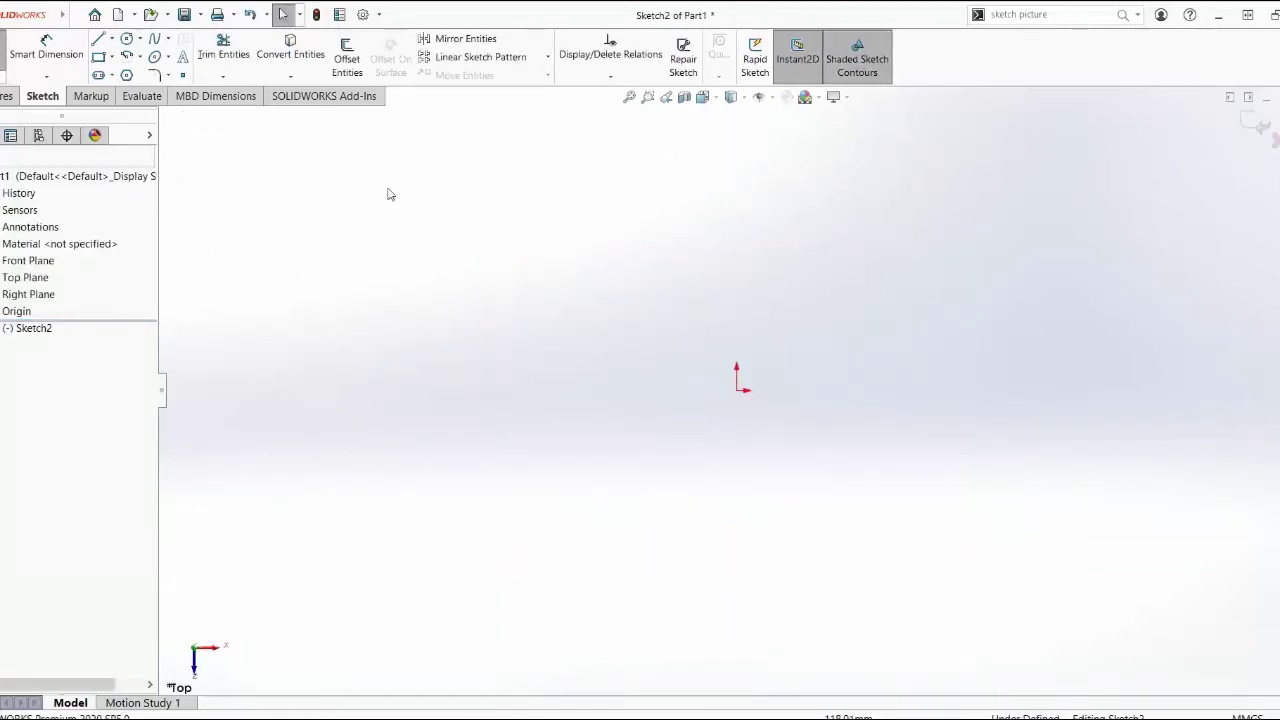
Find the Sketch Picture command by searching for "sketch" and insert the image "Drawing pdf picture" into the sketch.
left_click(1045, 15)
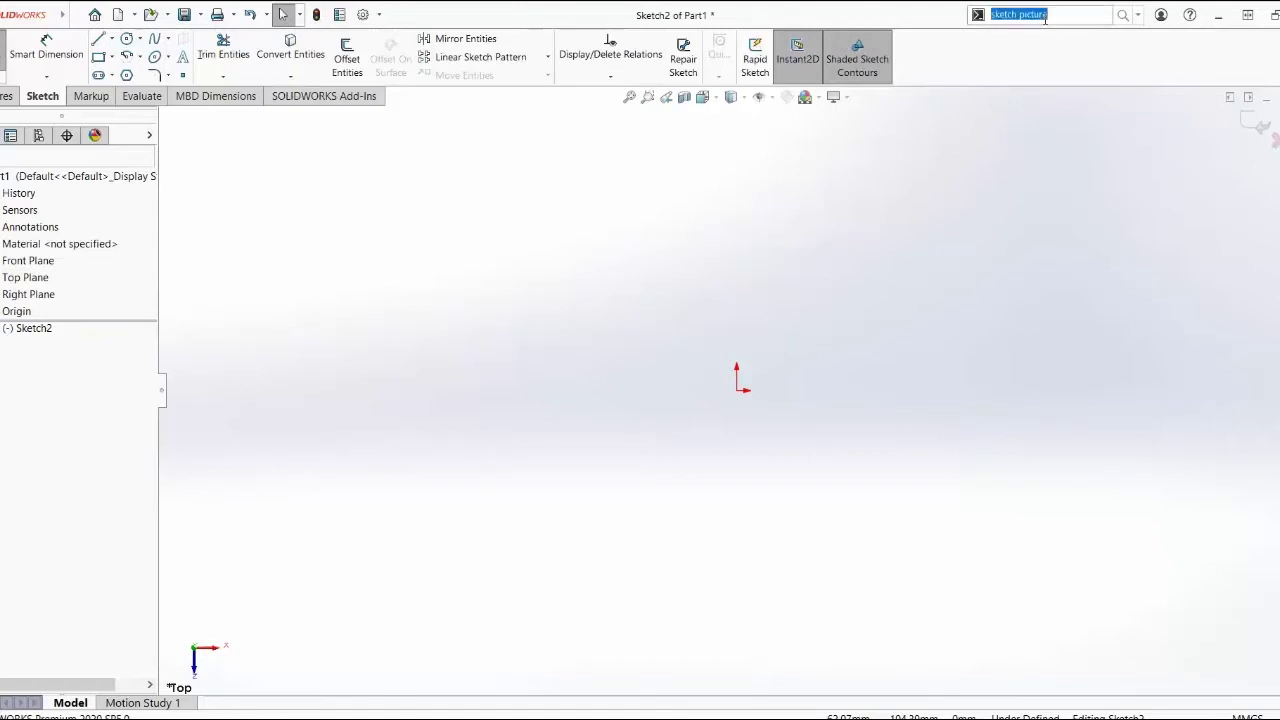
type("sk")
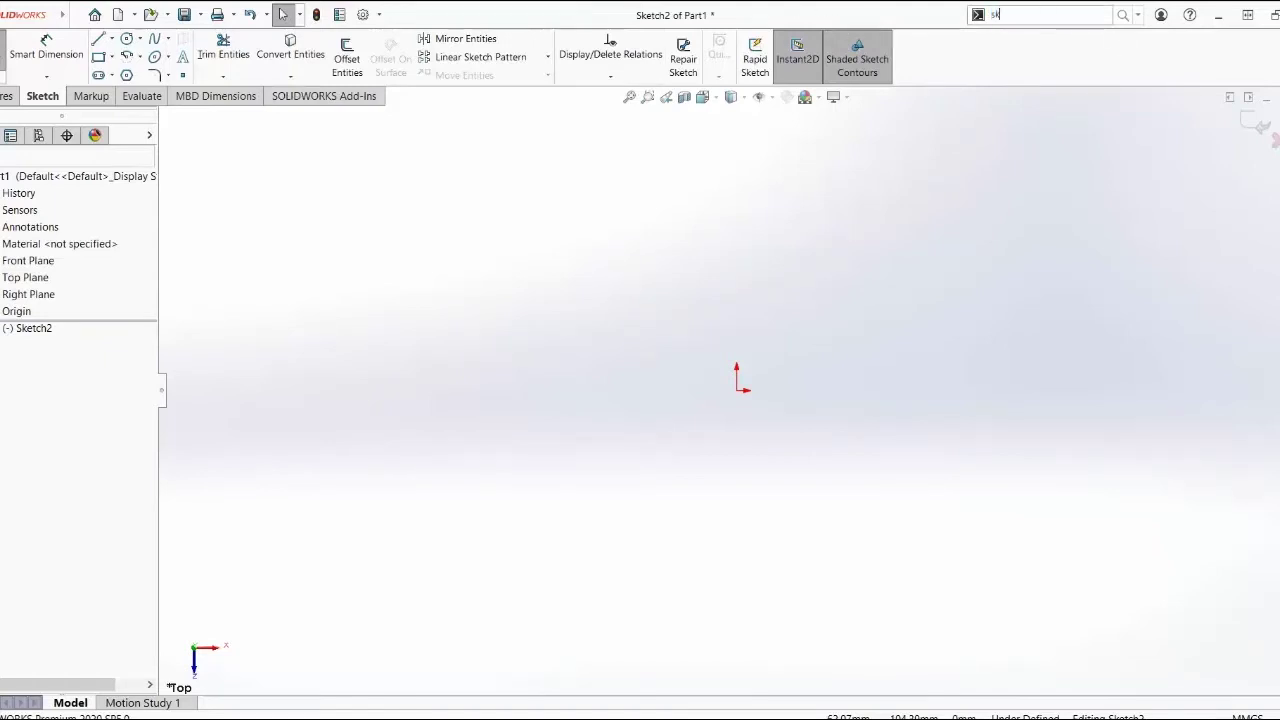
type("etch")
left_click(1106, 53)
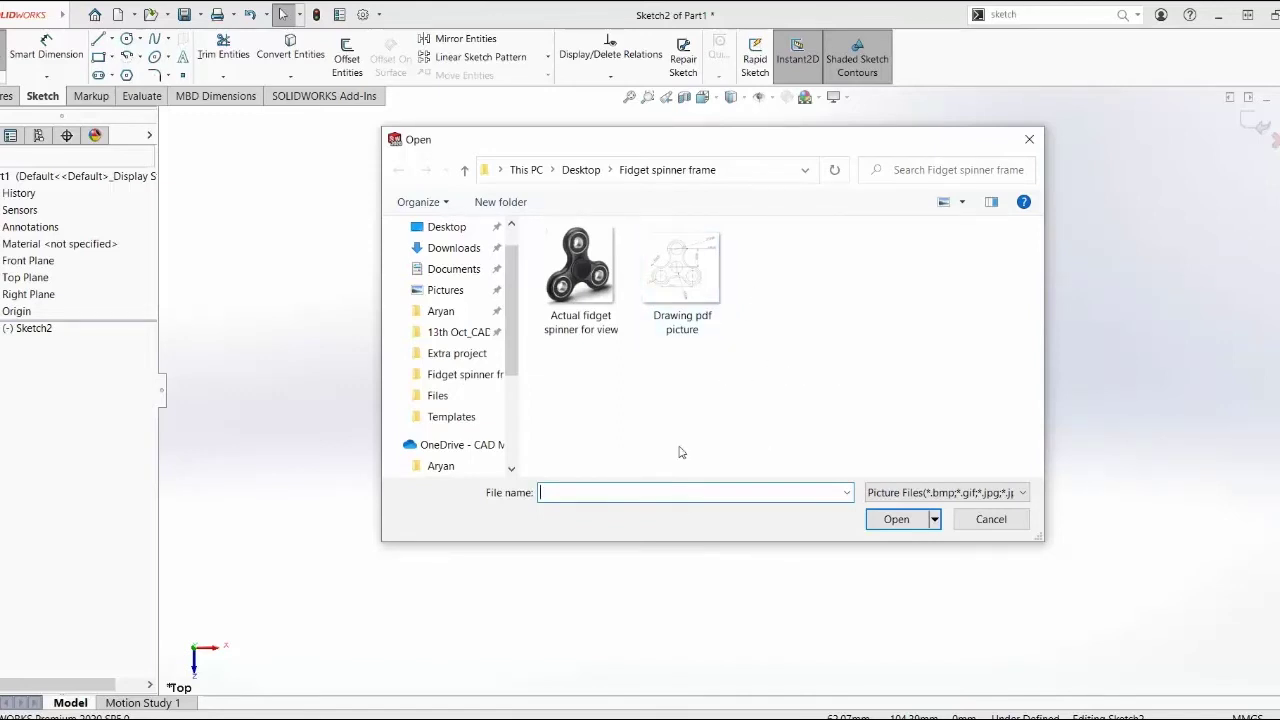
left_click(700, 280)
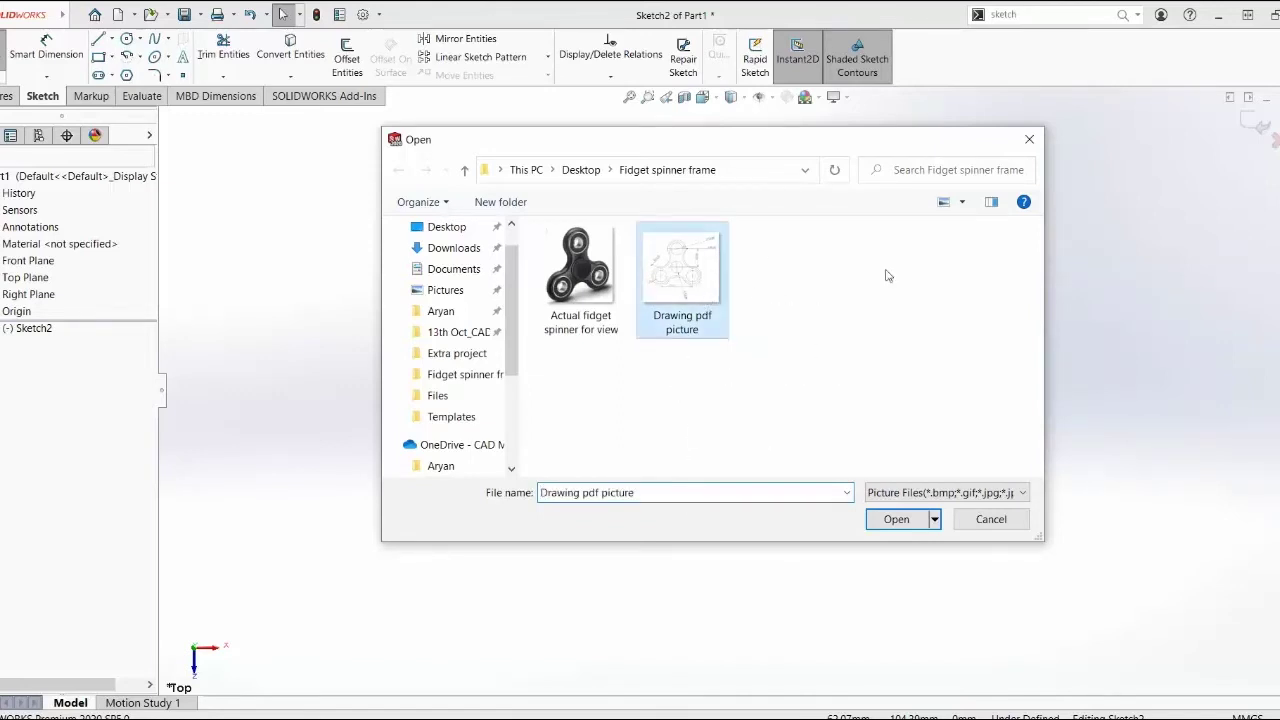
left_click(893, 520)
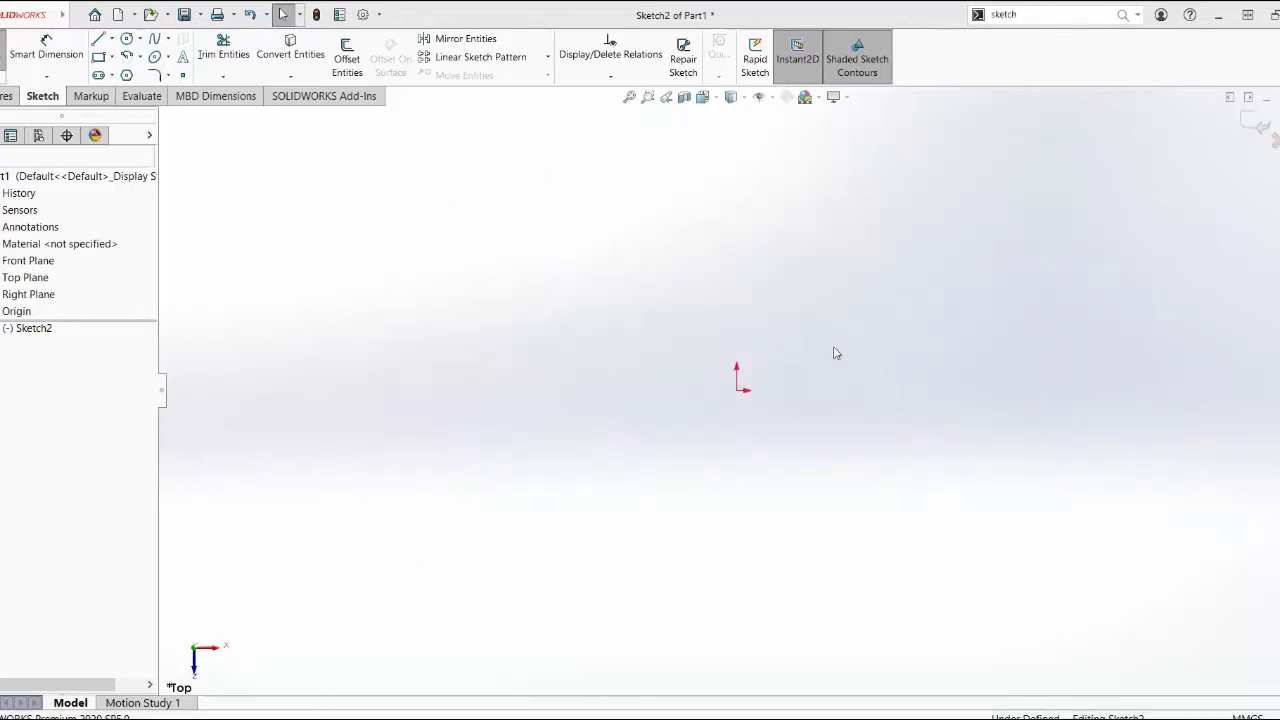
scroll(963, 317, "up", 8)
scroll(963, 317, "down", 3)
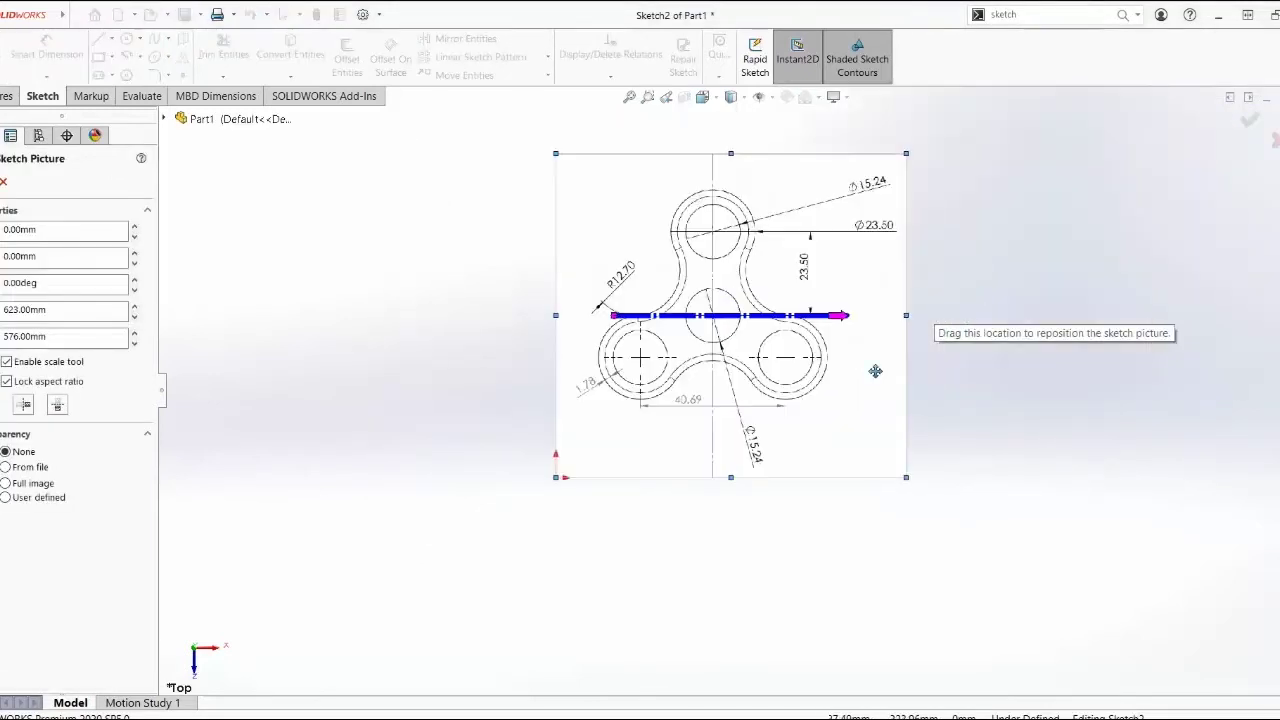
Span the picture's scale line from the lower-left hole centre to the lower-right hole centre and set its length to 40.69 mm.
key("alt+Tab")
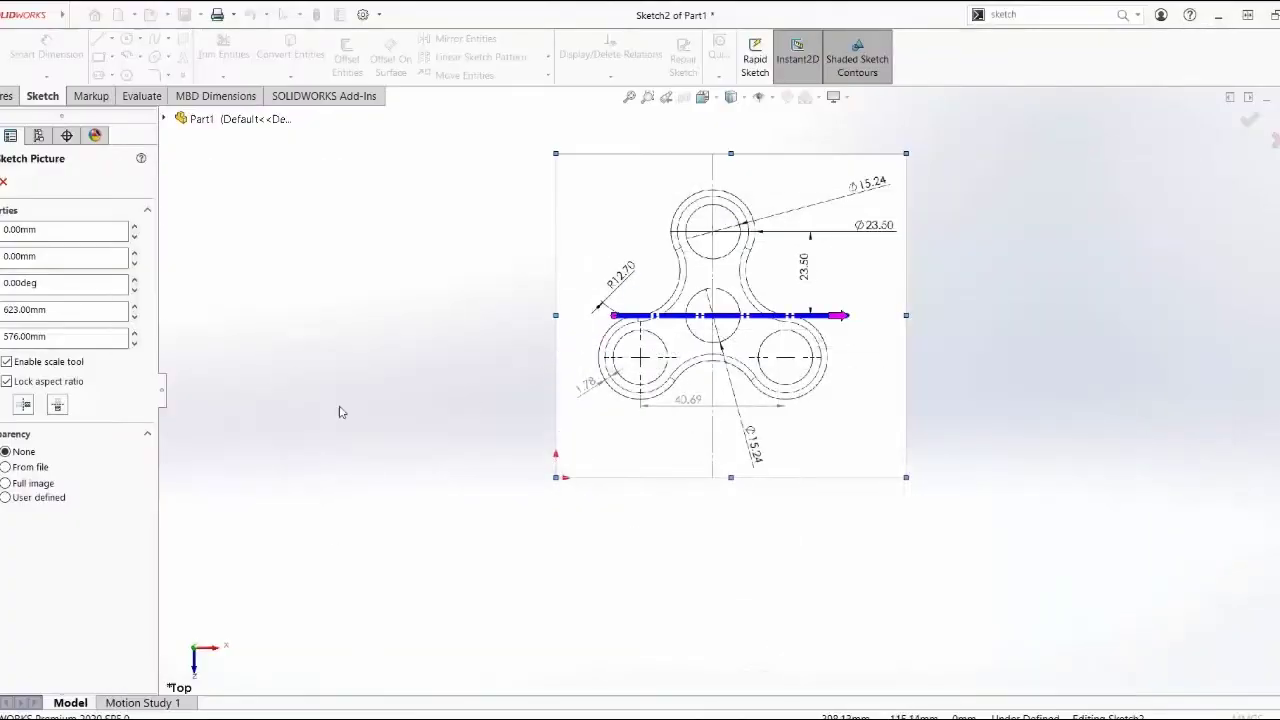
scroll(290, 383, "down", 1)
scroll(828, 284, "up", 1)
scroll(832, 290, "down", 1)
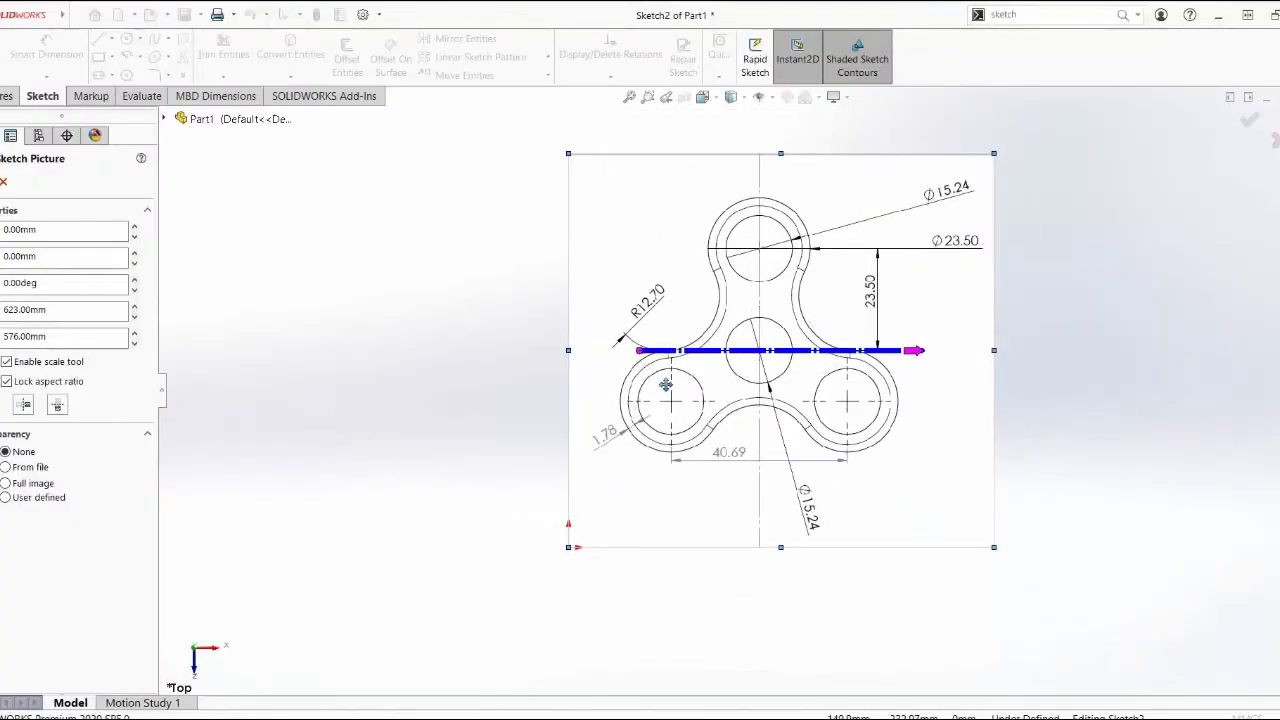
left_click_drag(640, 355, 670, 401)
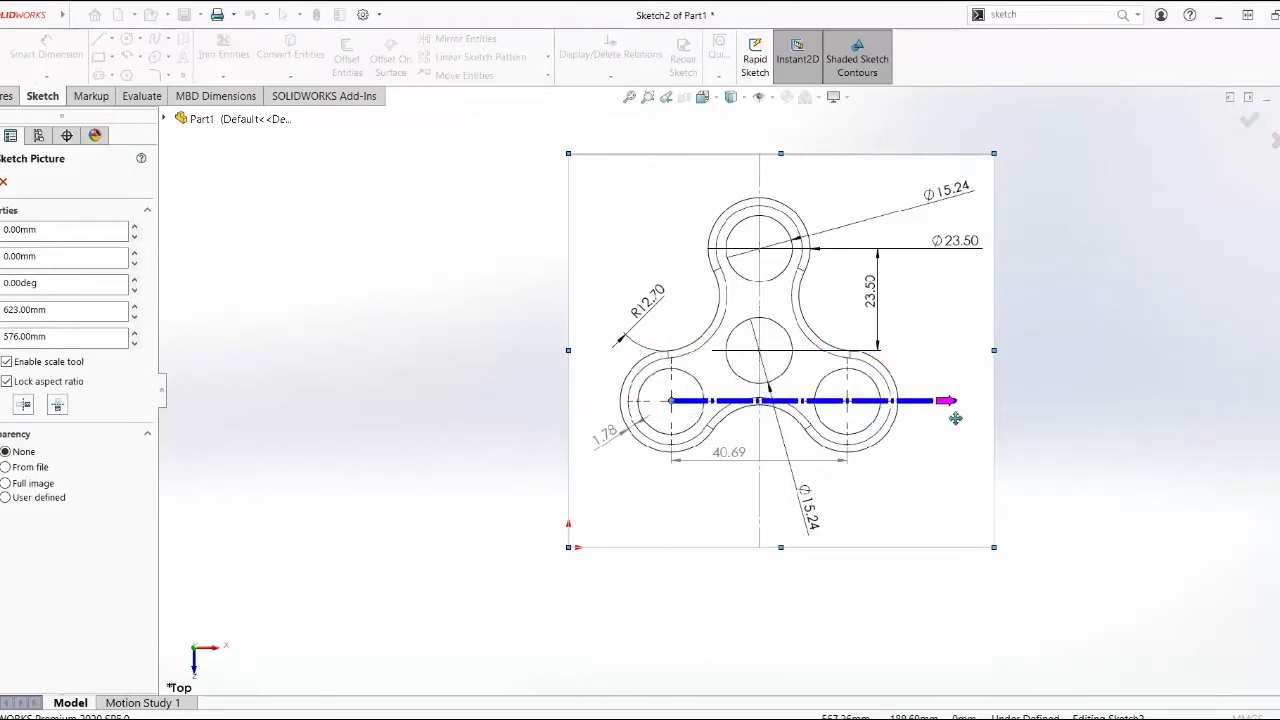
left_click_drag(956, 412, 845, 402)
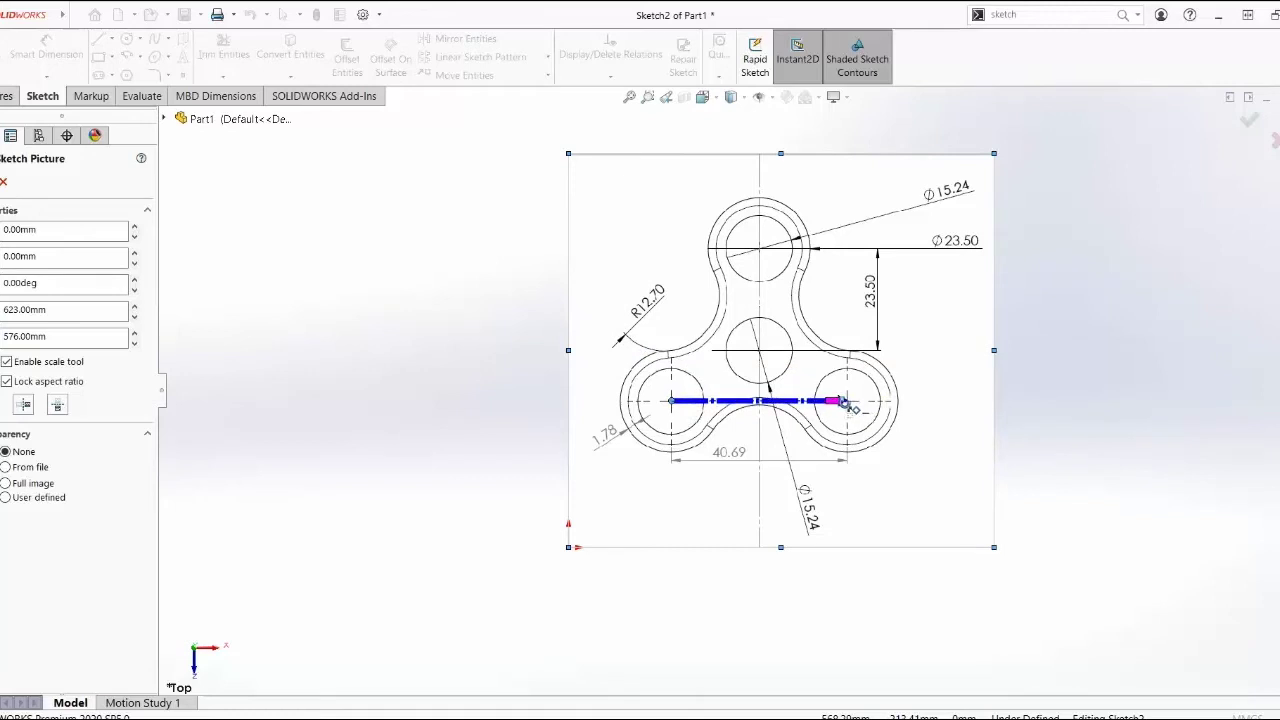
left_click_drag(846, 404, 846, 404)
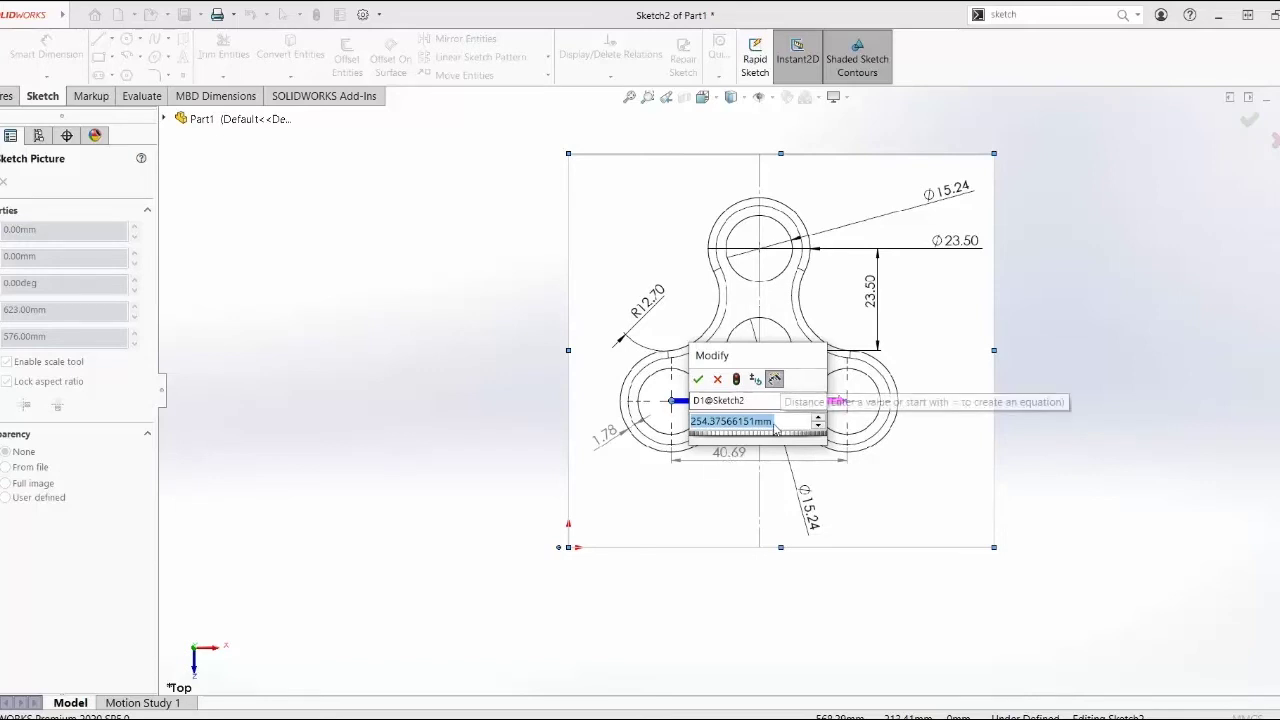
type("40.69")
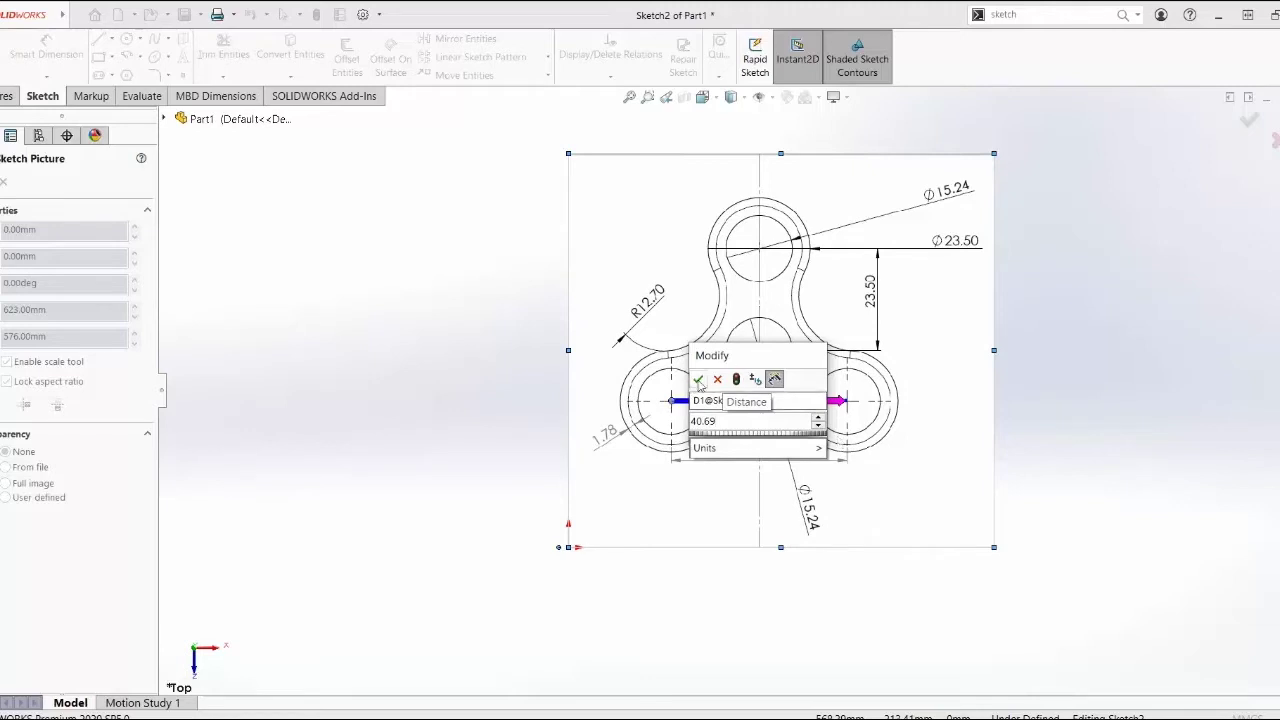
left_click(698, 379)
Move the scaled sketch picture to the origin by setting its X and Y positions to 0 mm.
scroll(574, 406, "up", 10)
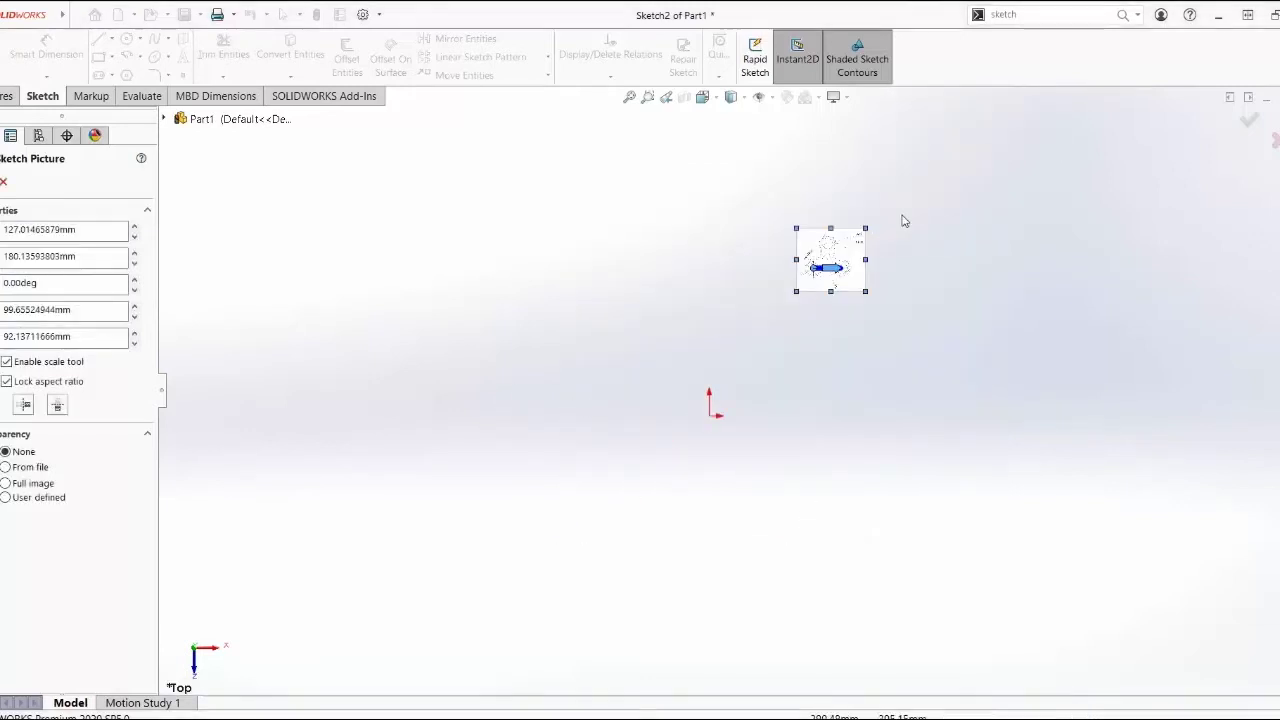
scroll(903, 220, "down", 4)
scroll(480, 540, "up", 3)
scroll(538, 467, "down", 2)
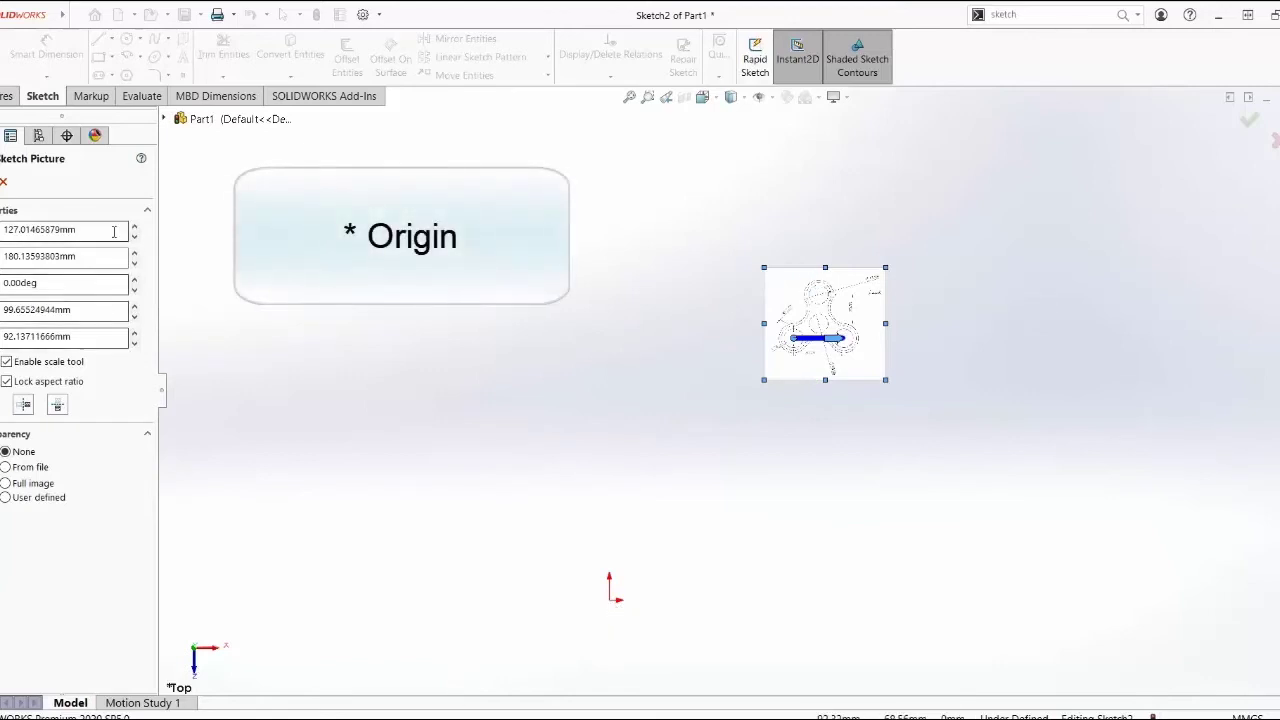
left_click(60, 229)
type("0")
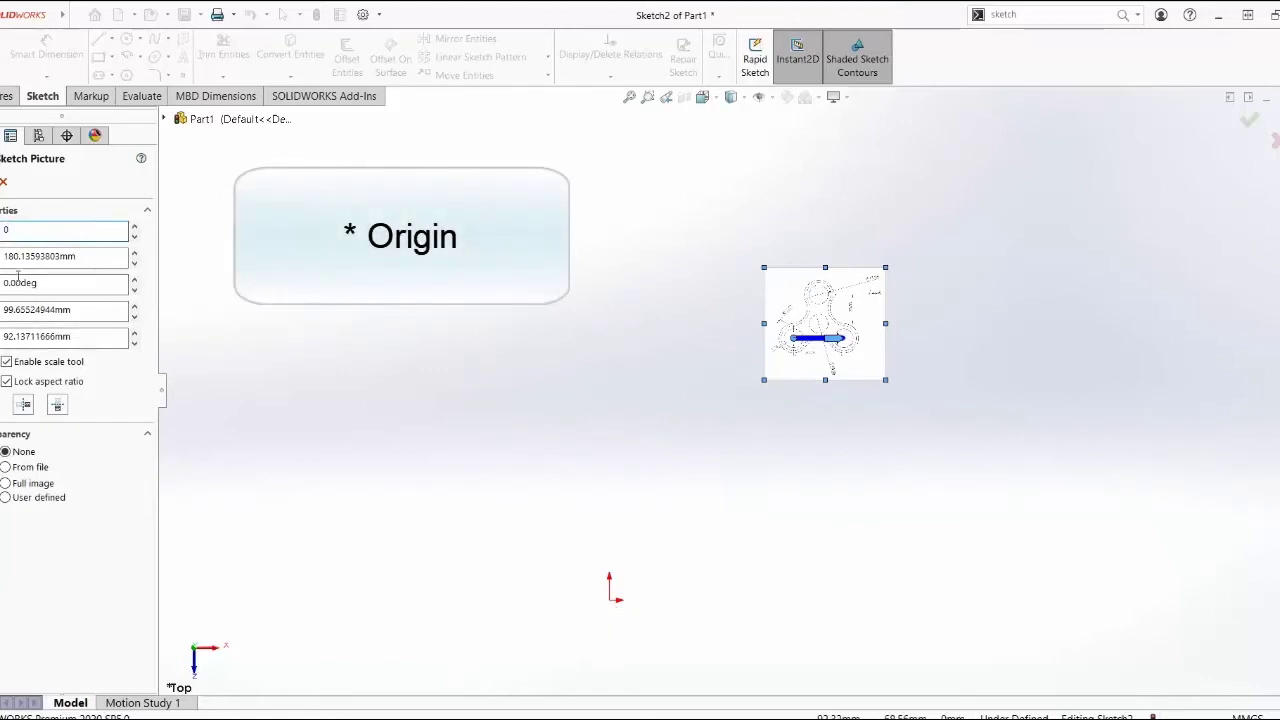
left_click(86, 257)
type("0.00mm")
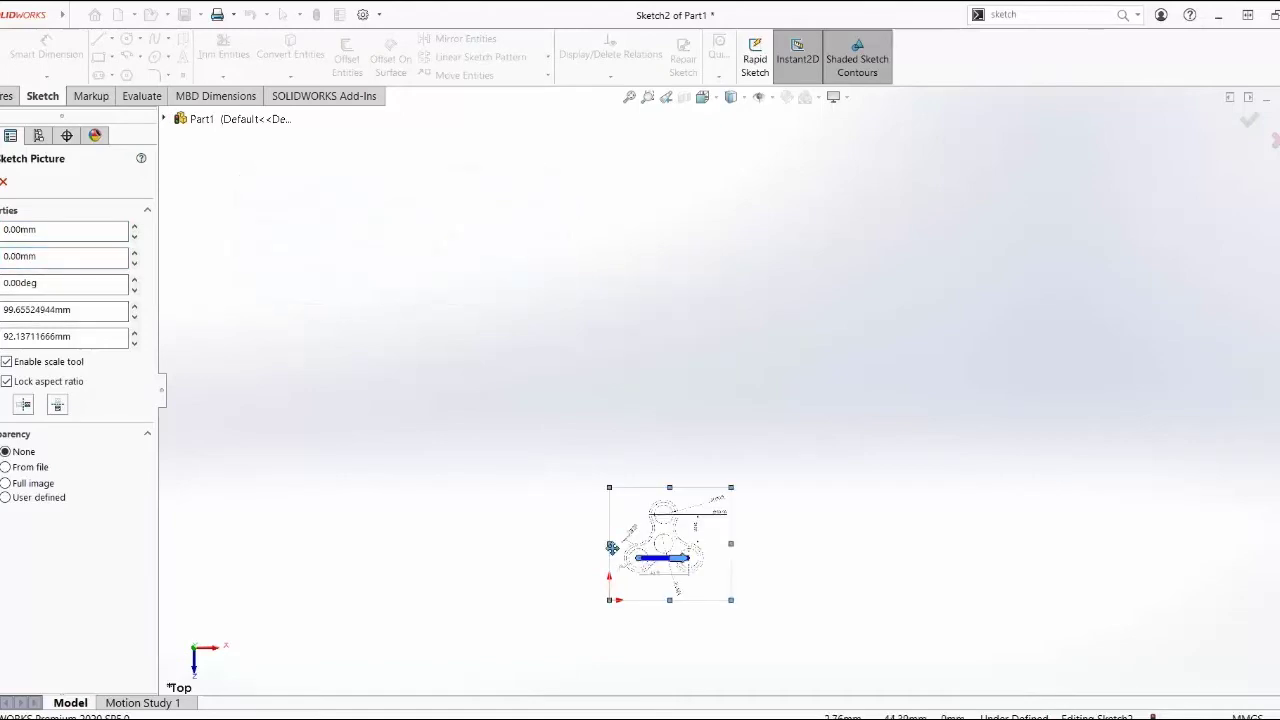
Make the picture's white background see-through with user-defined transparency, picking white as the colour and 1.00 as the transparency, and accept the picture.
scroll(601, 562, "down", 1)
scroll(852, 602, "down", 4)
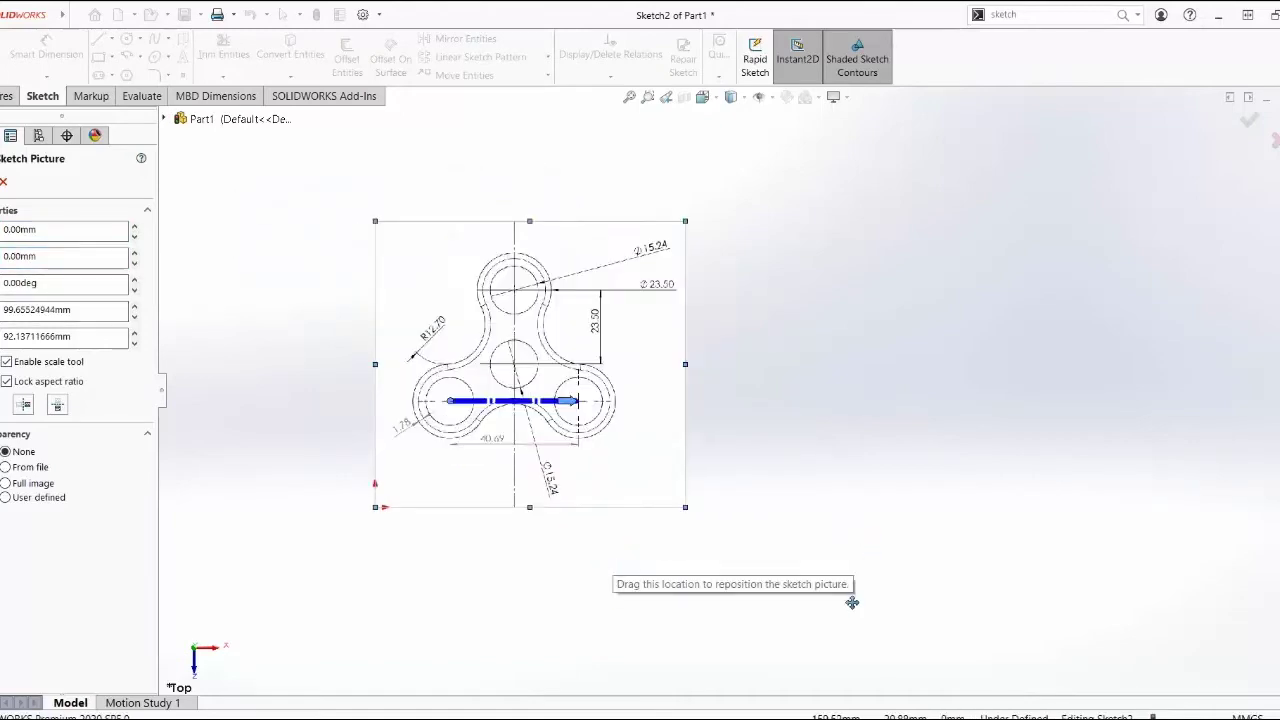
scroll(457, 549, "down", 3)
scroll(394, 480, "up", 2)
scroll(406, 566, "down", 2)
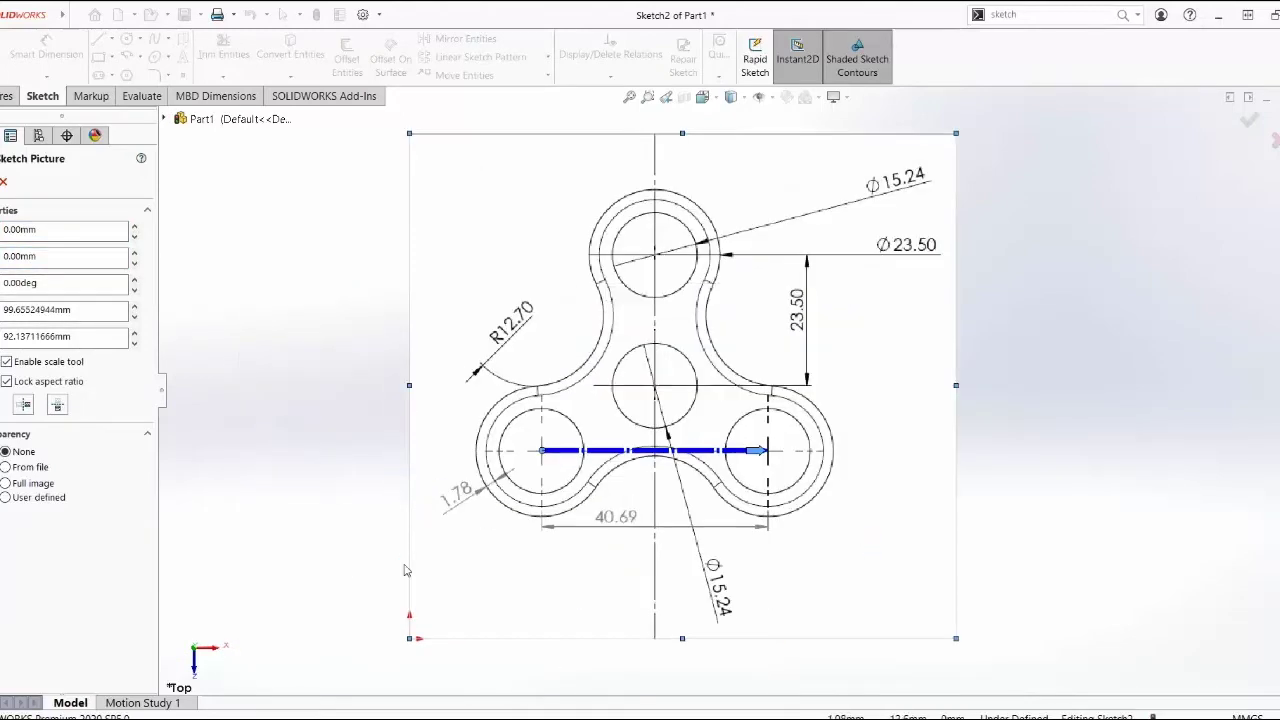
scroll(405, 570, "up", 2)
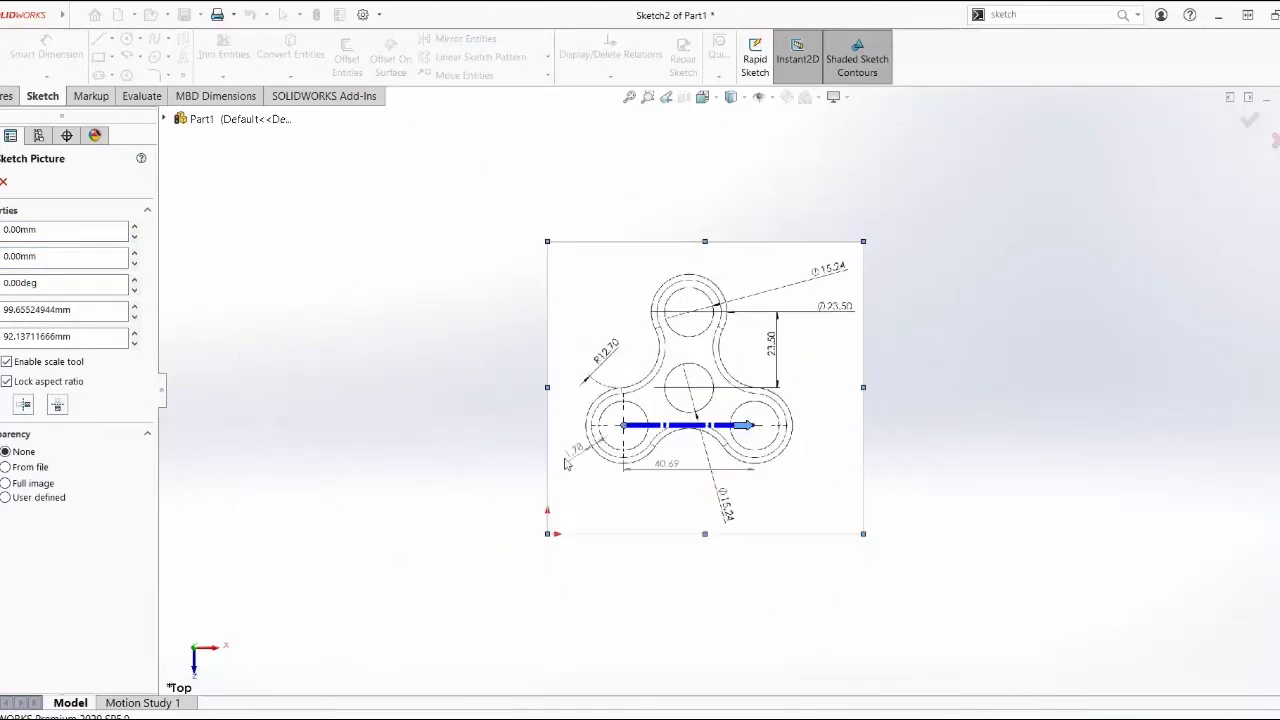
left_click(6, 497)
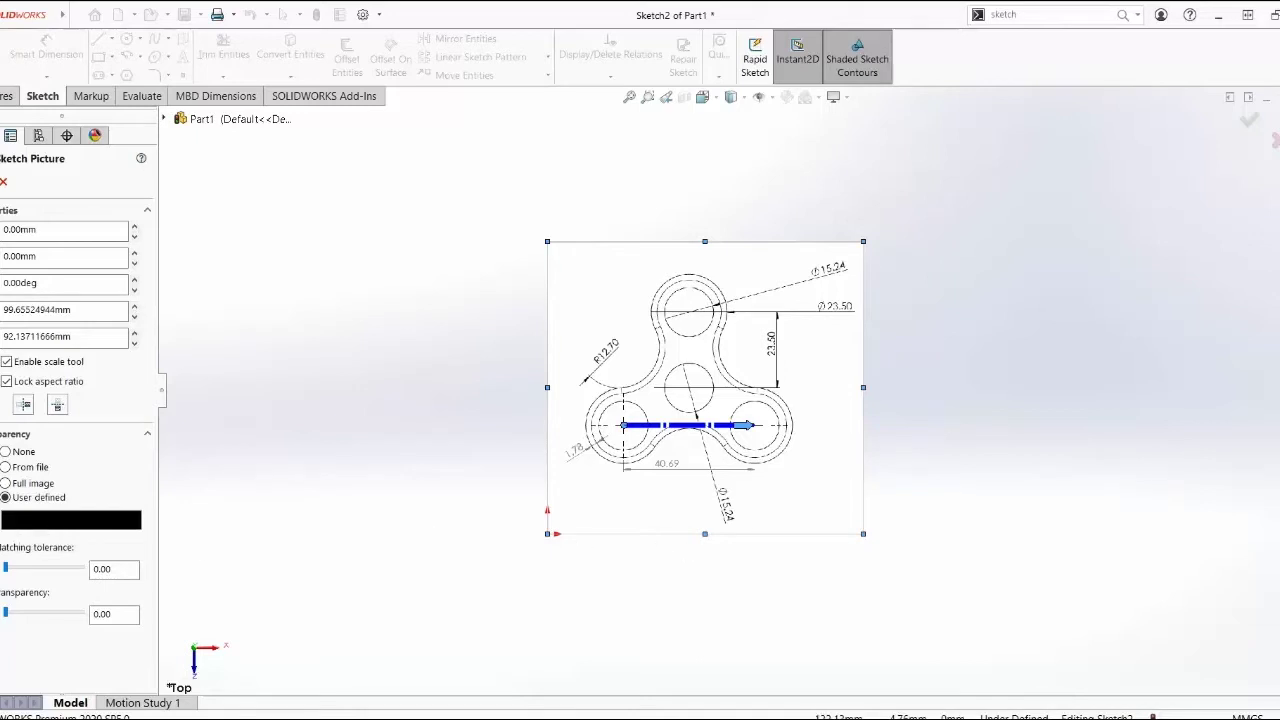
left_click(606, 492)
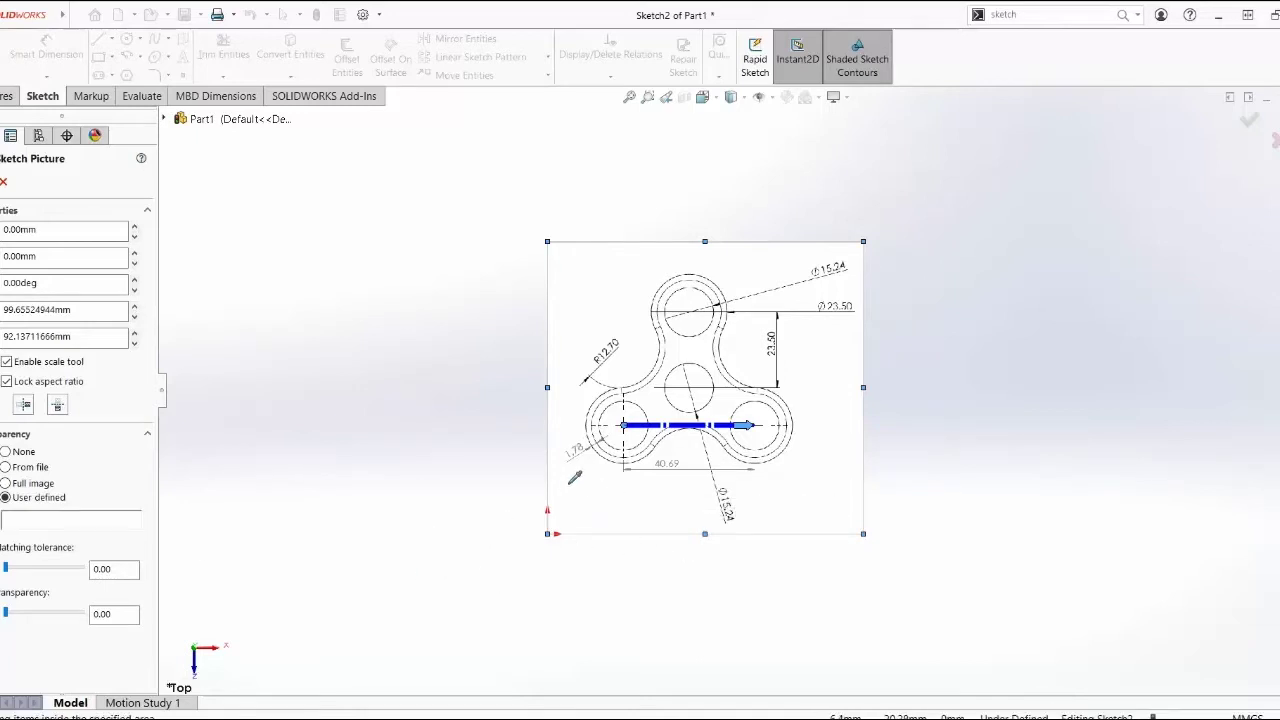
left_click_drag(5, 614, 82, 619)
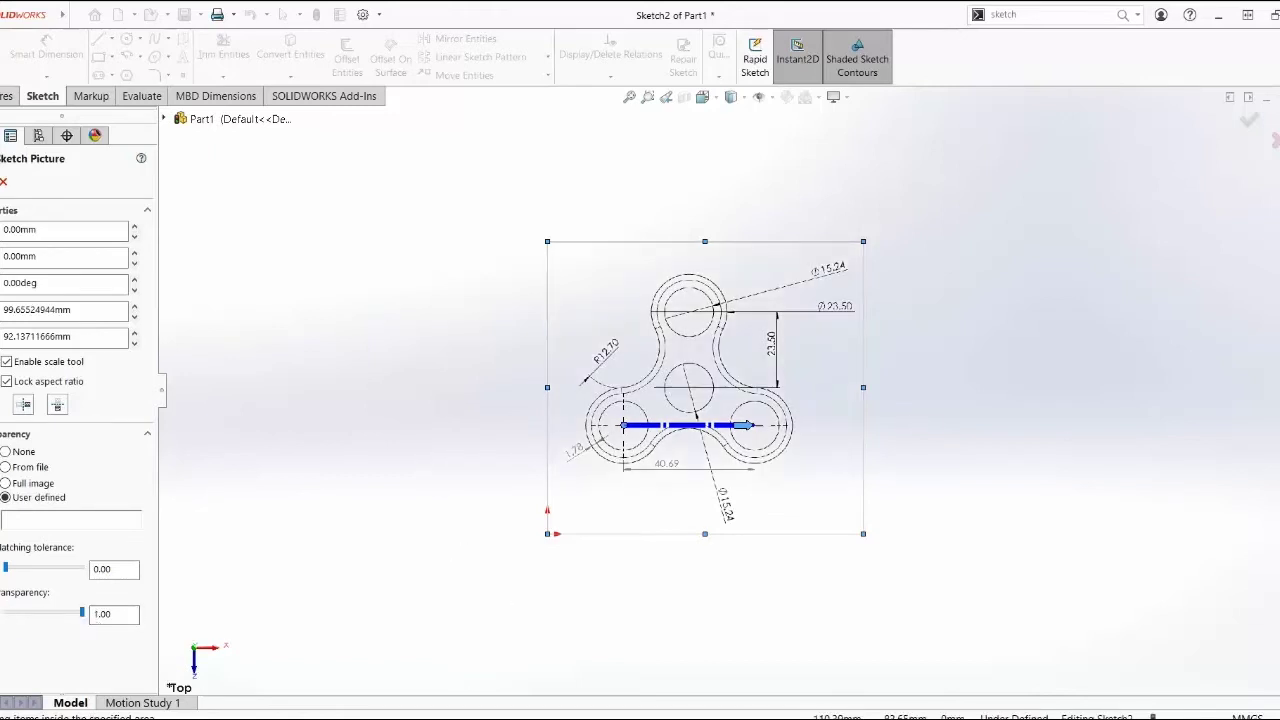
left_click(1, 182)
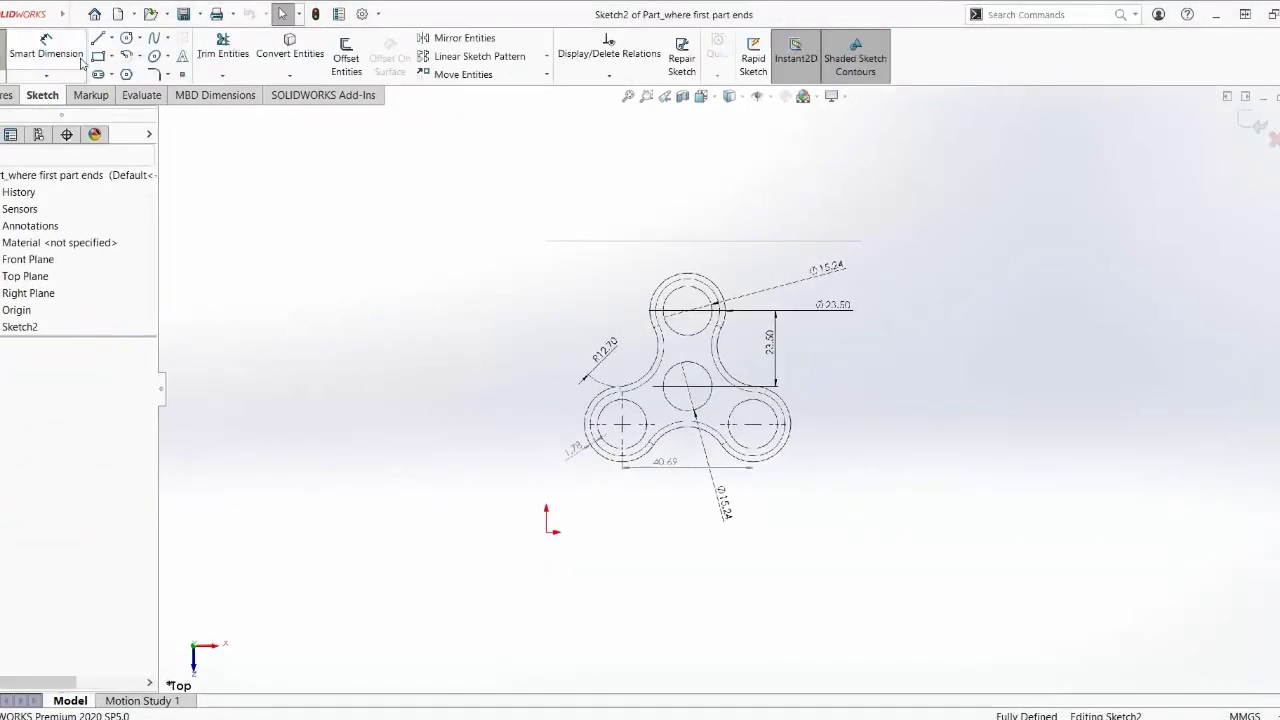
Trace the spinner's central hole and lower-right hole with circles, the lower-right one about 7.8 mm in radius.
left_click(126, 38)
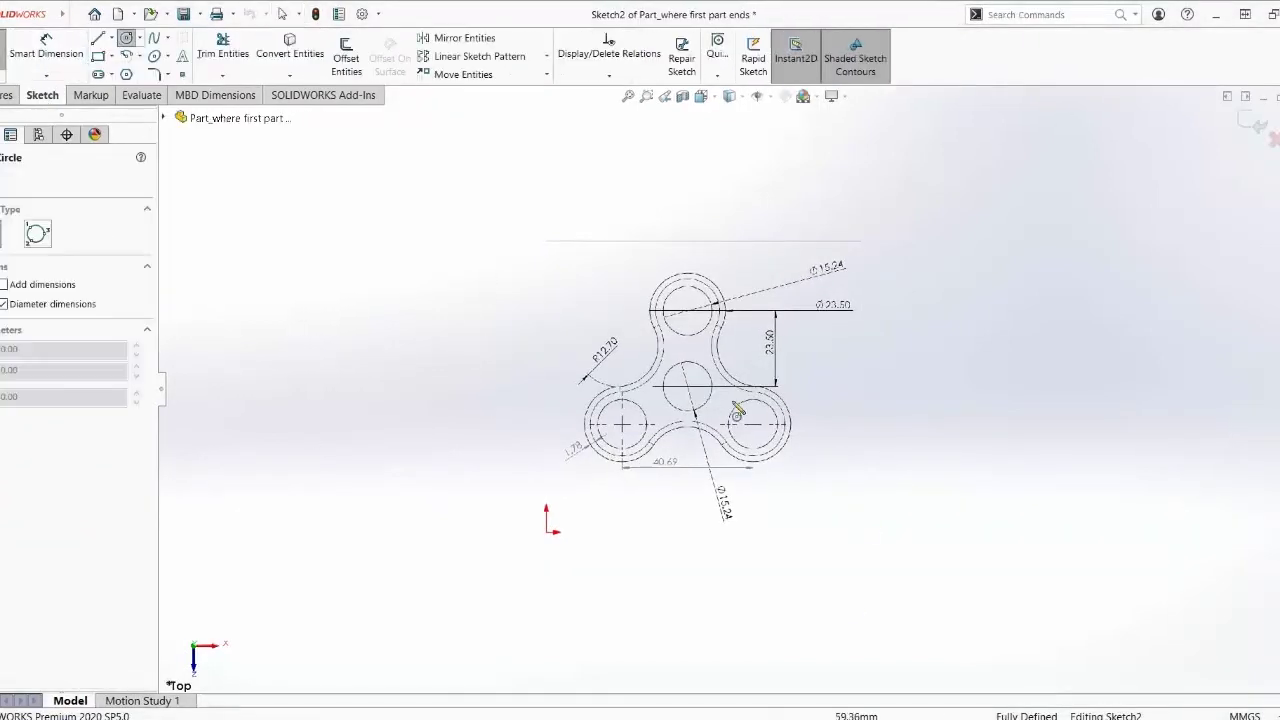
scroll(697, 445, "down", 5)
left_click(695, 436)
left_click(675, 508)
left_click(895, 550)
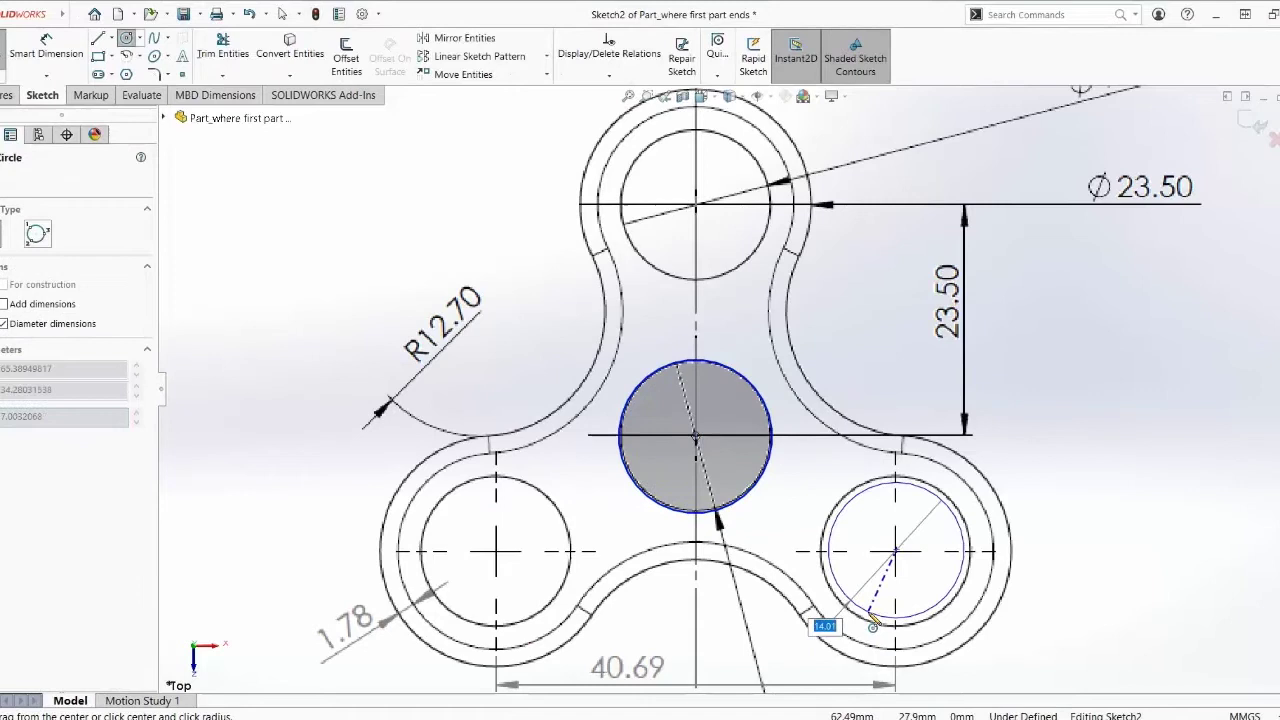
left_click(864, 619)
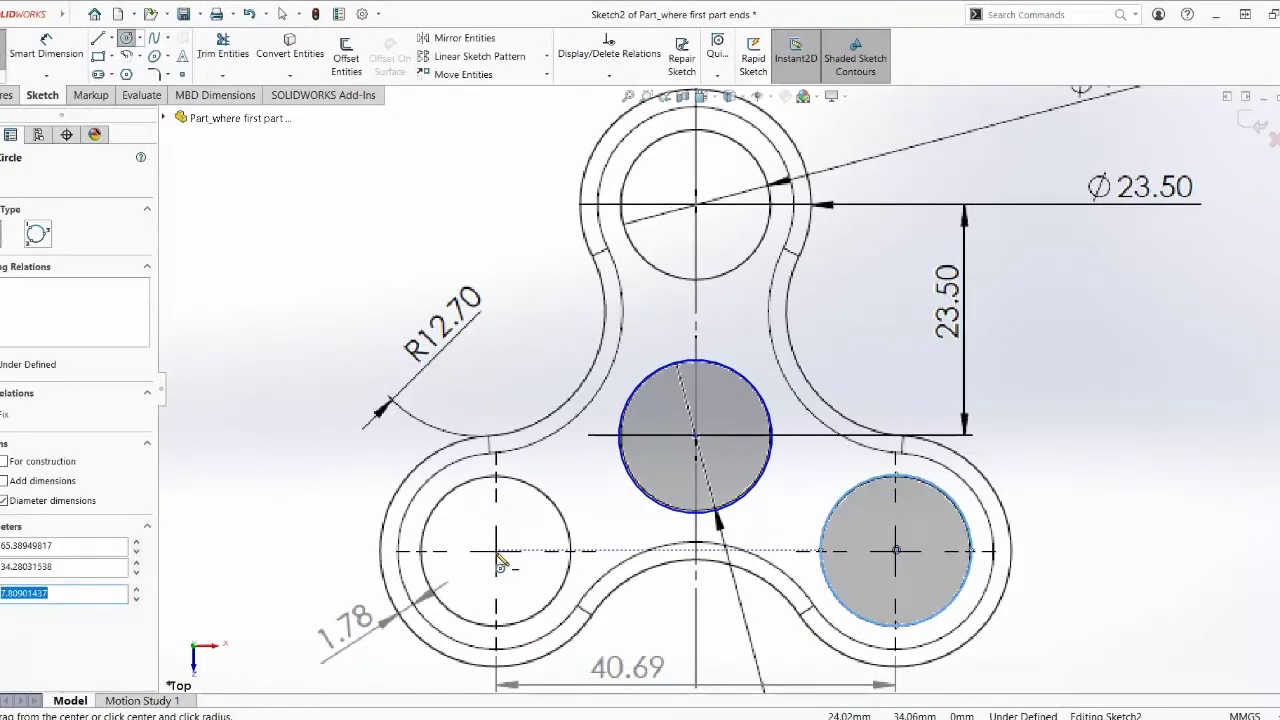
Draw circles centred on the lower-left hole, about 4.2 mm in radius, and on the top hole.
left_click(496, 550)
left_click(482, 588)
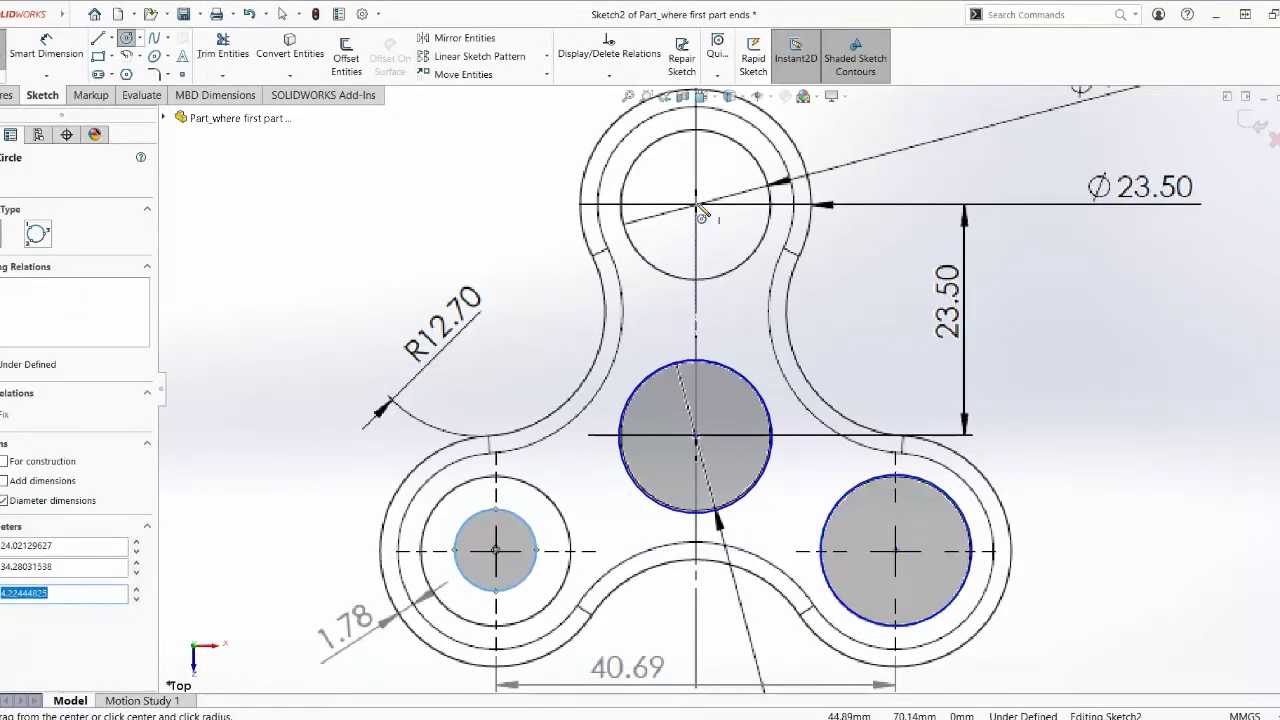
left_click(696, 206)
left_click(711, 248)
key("Escape")
Make the central, top, lower-left and lower-right hole circles equal in size.
left_click(737, 372)
left_click(719, 244, "ctrl")
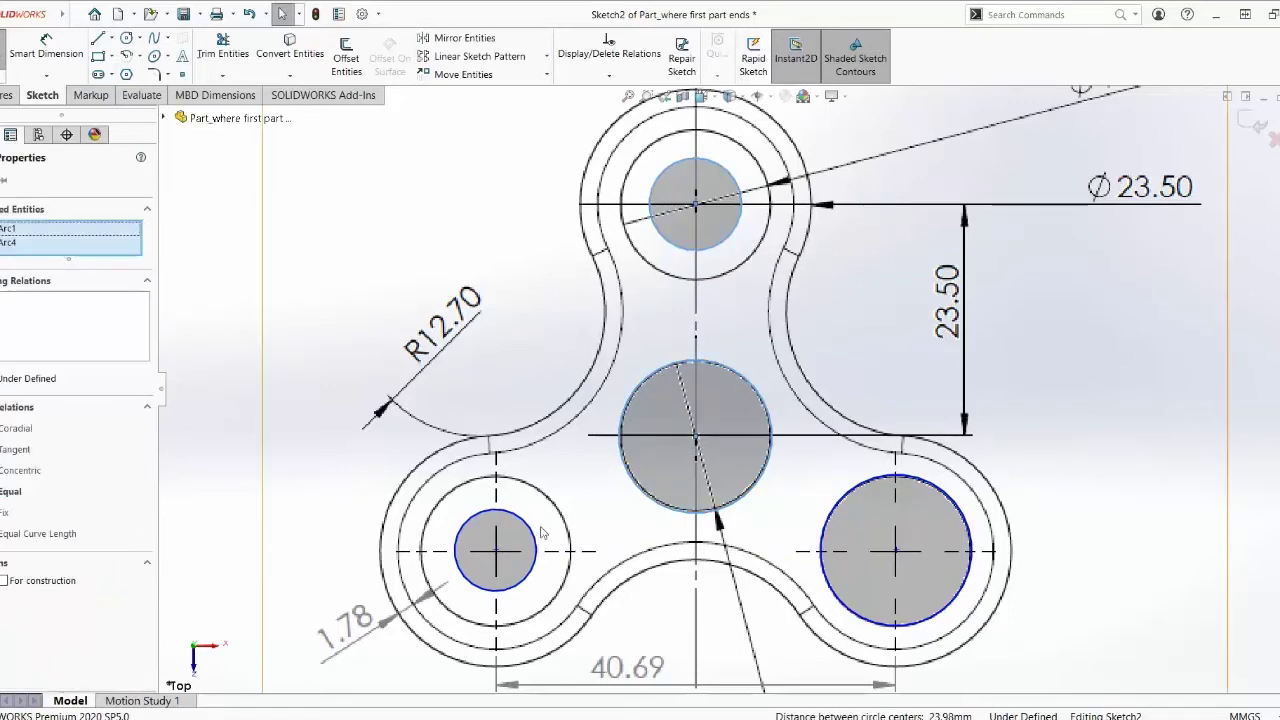
left_click(535, 538, "ctrl")
left_click(850, 517, "ctrl")
left_click(10, 498)
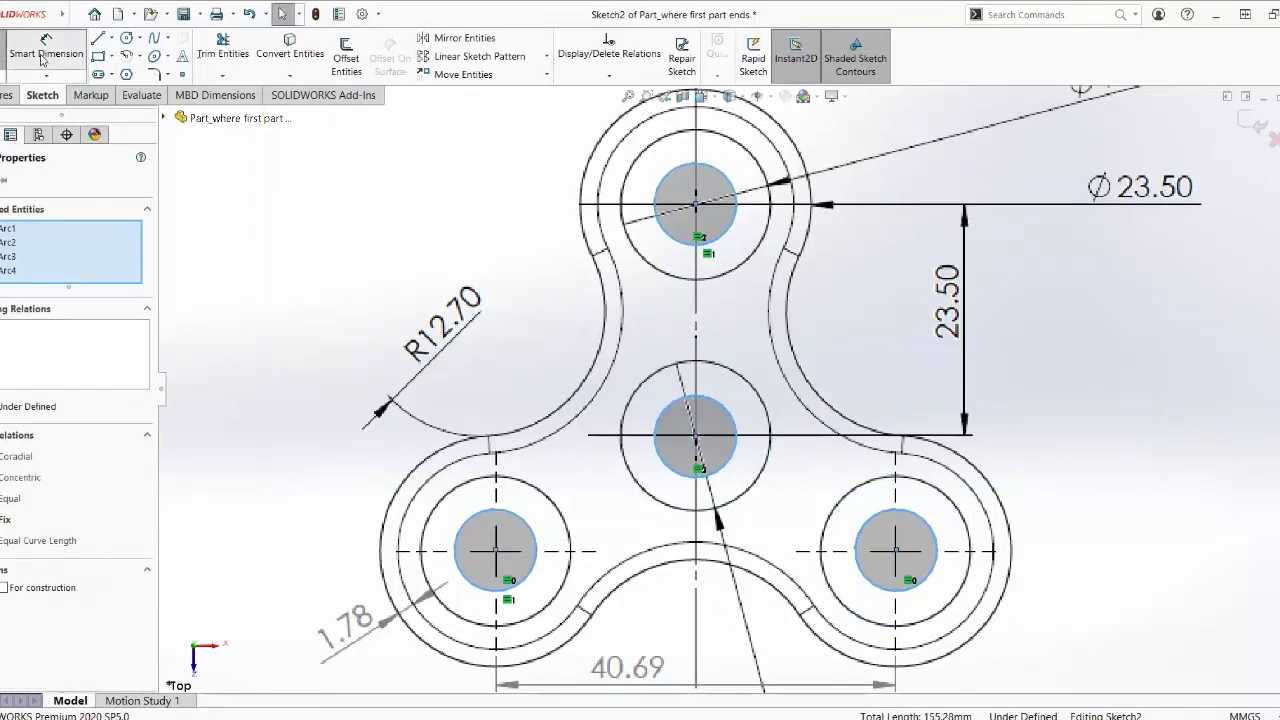
Dimension the top hole circle to the drawing's 15.24 mm diameter and align the central and top hole centres vertically.
left_click(42, 58)
key("f")
mouse_move(760, 719)
left_mouse_down()
mouse_move(677, 317)
mouse_move(518, 40)
left_mouse_up()
left_click(1027, 35)
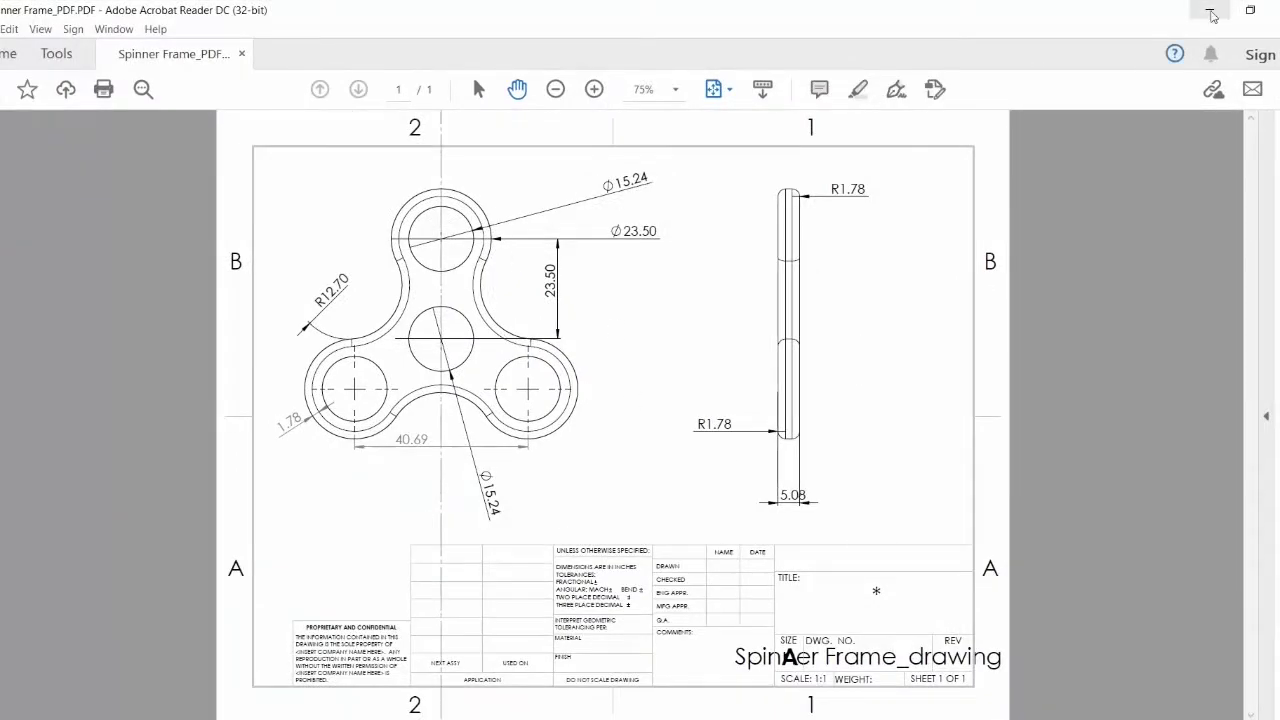
left_click(1210, 10)
left_click(734, 273)
left_click(798, 193)
type("14")
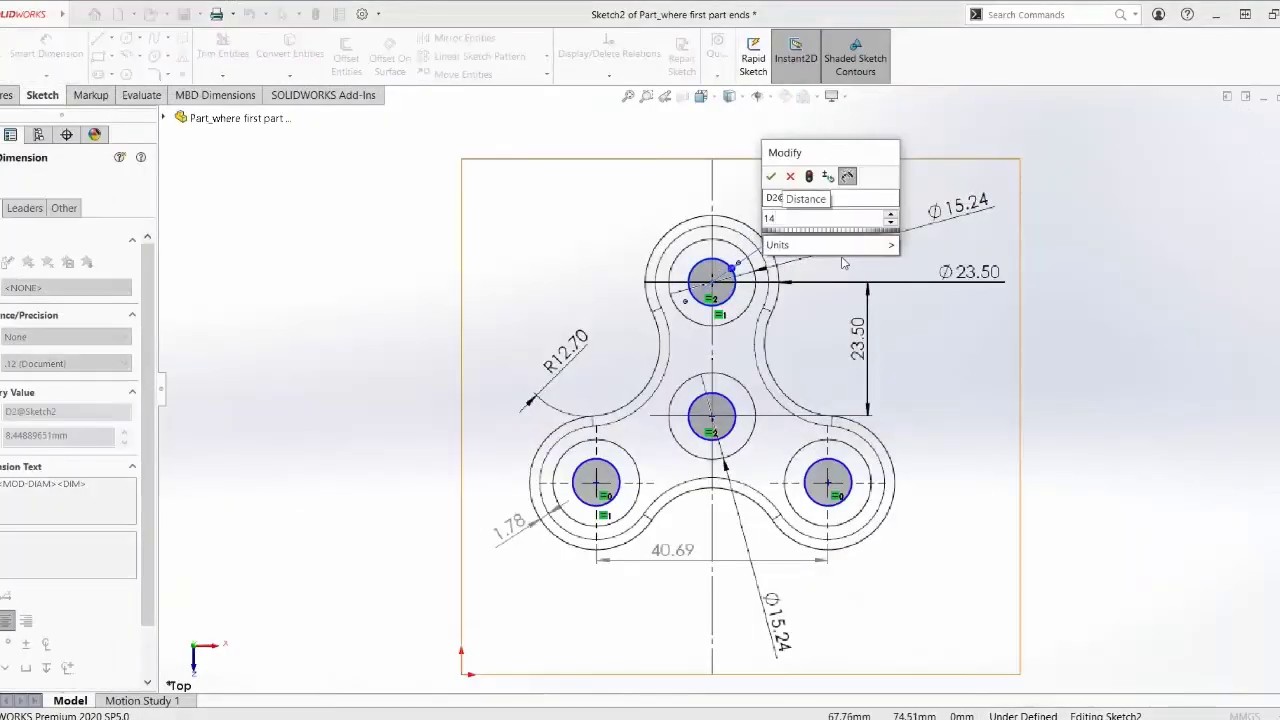
key("Return")
key("Escape")
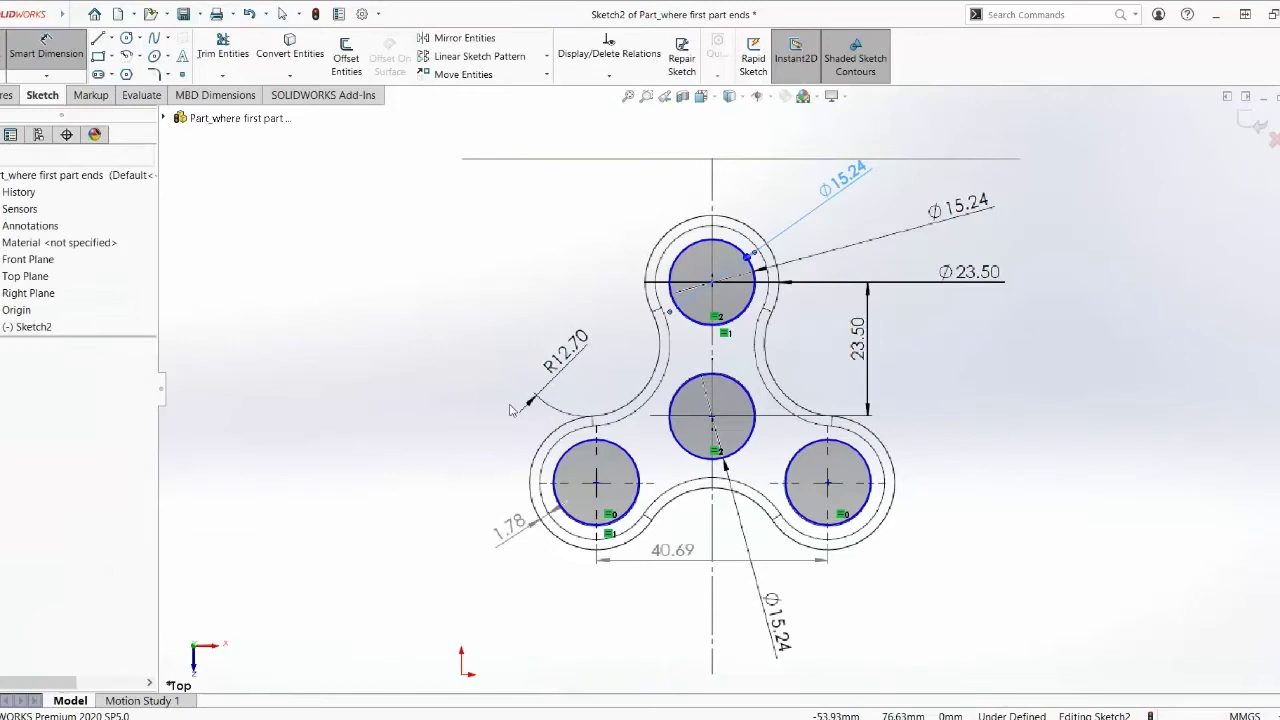
left_click(713, 418)
left_click(711, 281, "ctrl")
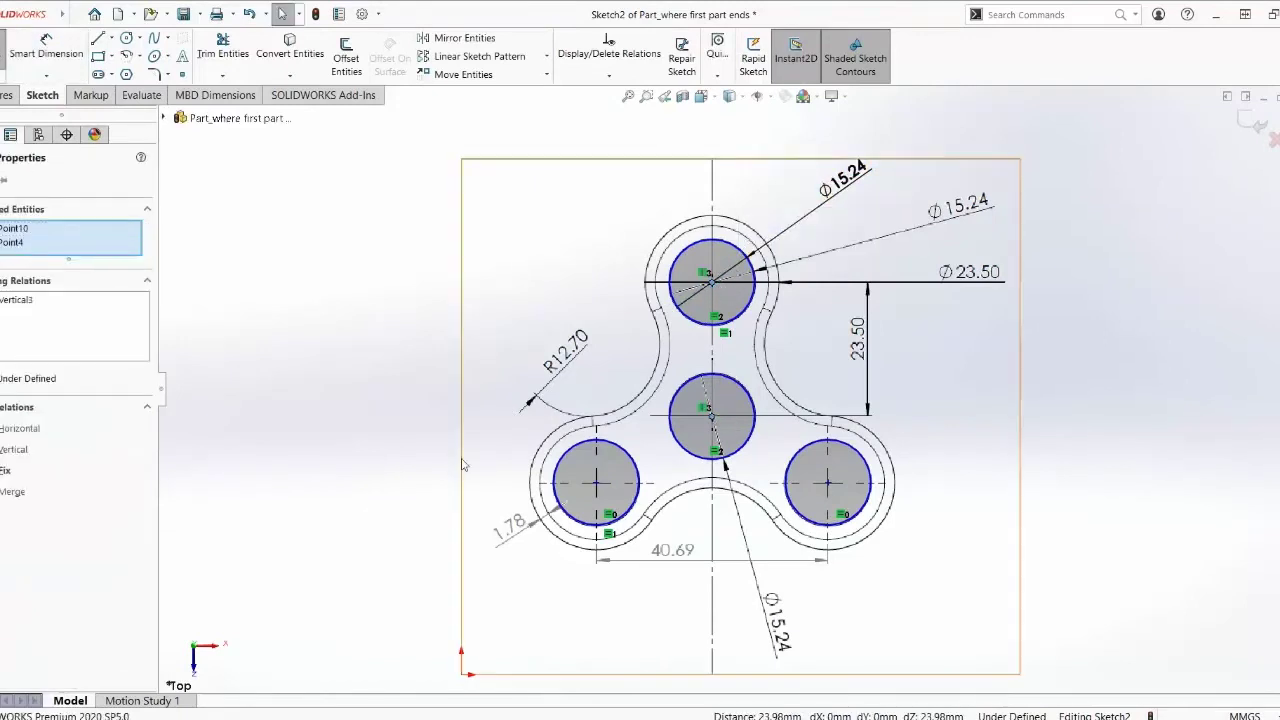
Draw the outer circle concentric with the lower-left hole and set its diameter to 23.5 mm.
left_click(126, 37)
left_click(596, 483)
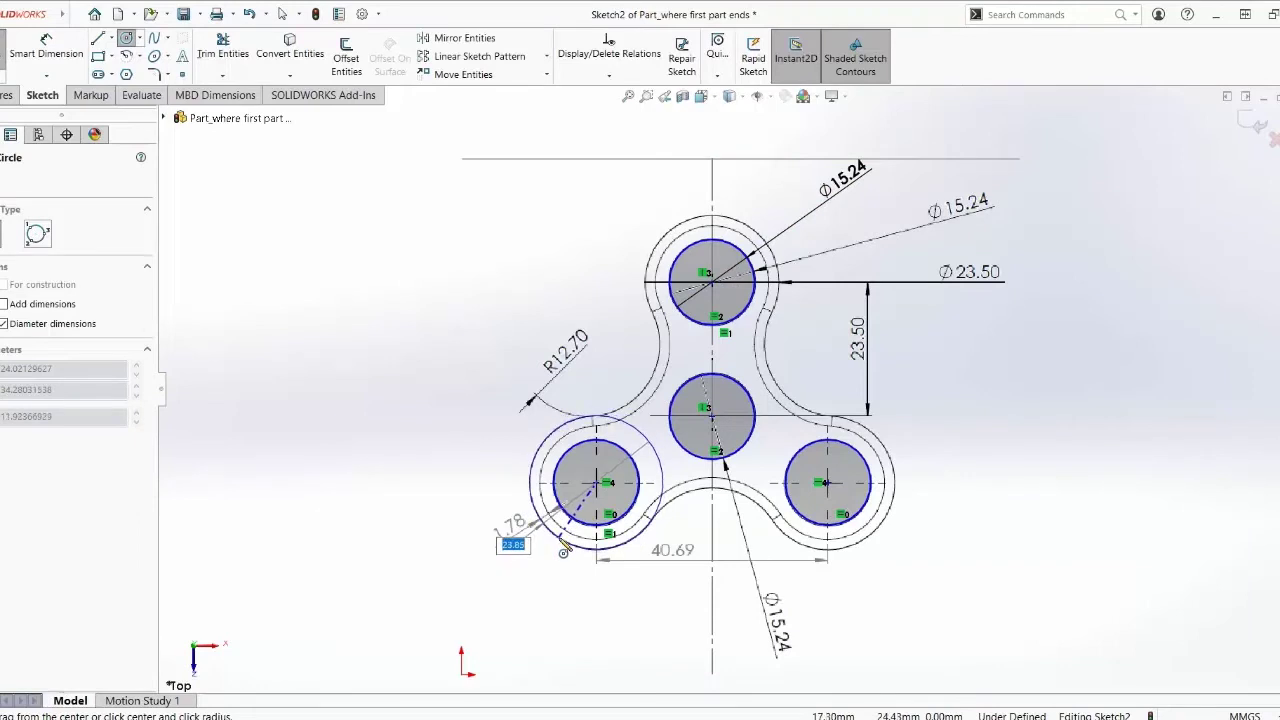
left_click(564, 552)
key("Escape")
left_click(46, 50)
left_click(532, 470)
left_click(411, 526)
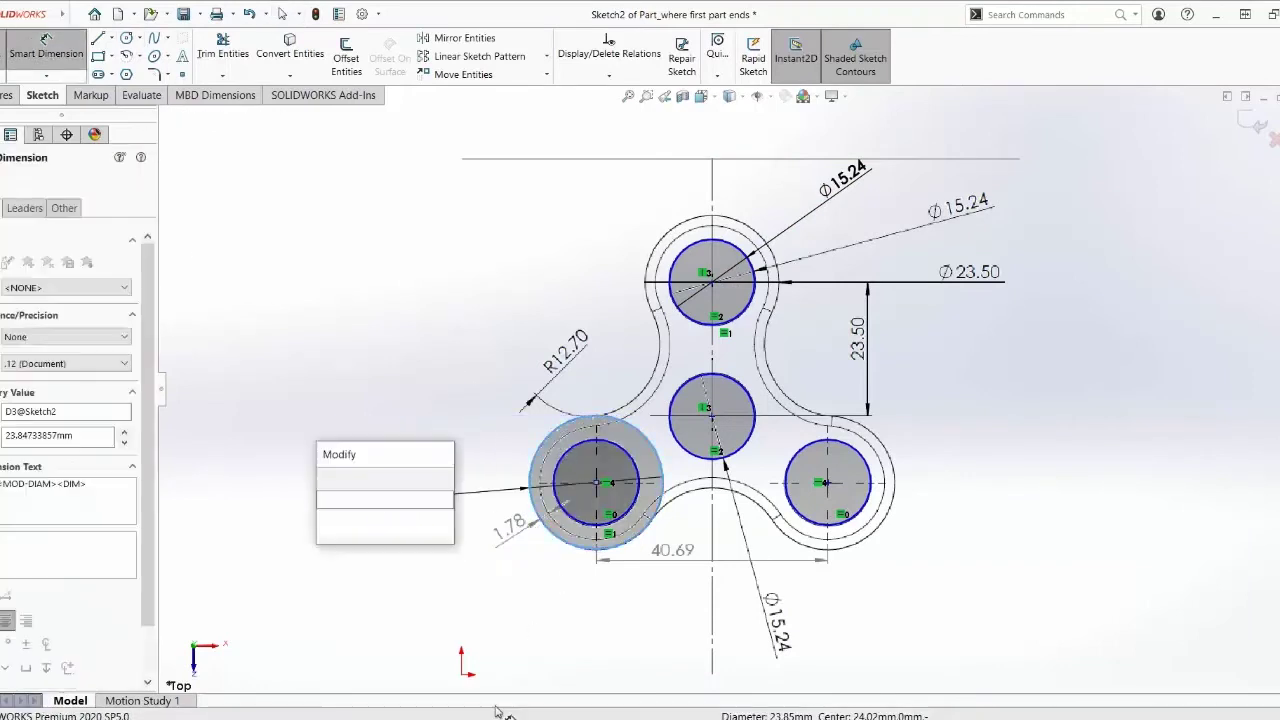
type("23.5")
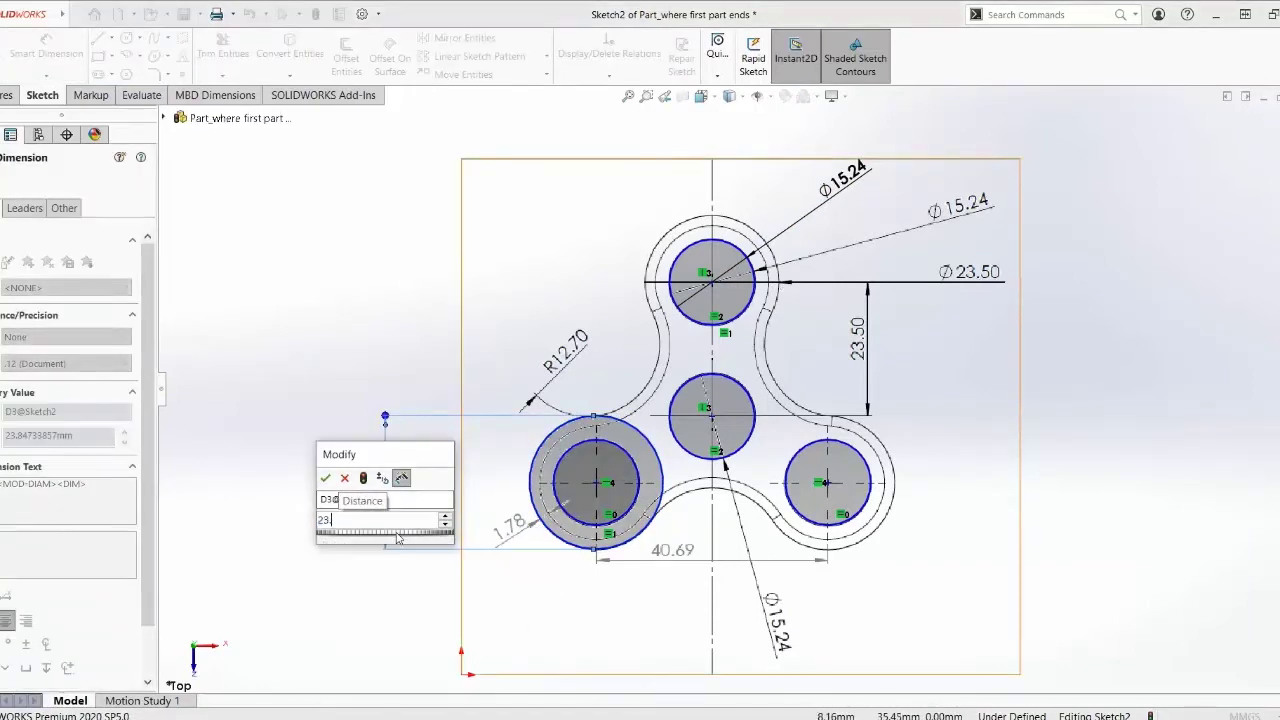
left_click(328, 480)
Draw two loose circles in the empty space to the left of the spinner picture.
left_click(126, 38)
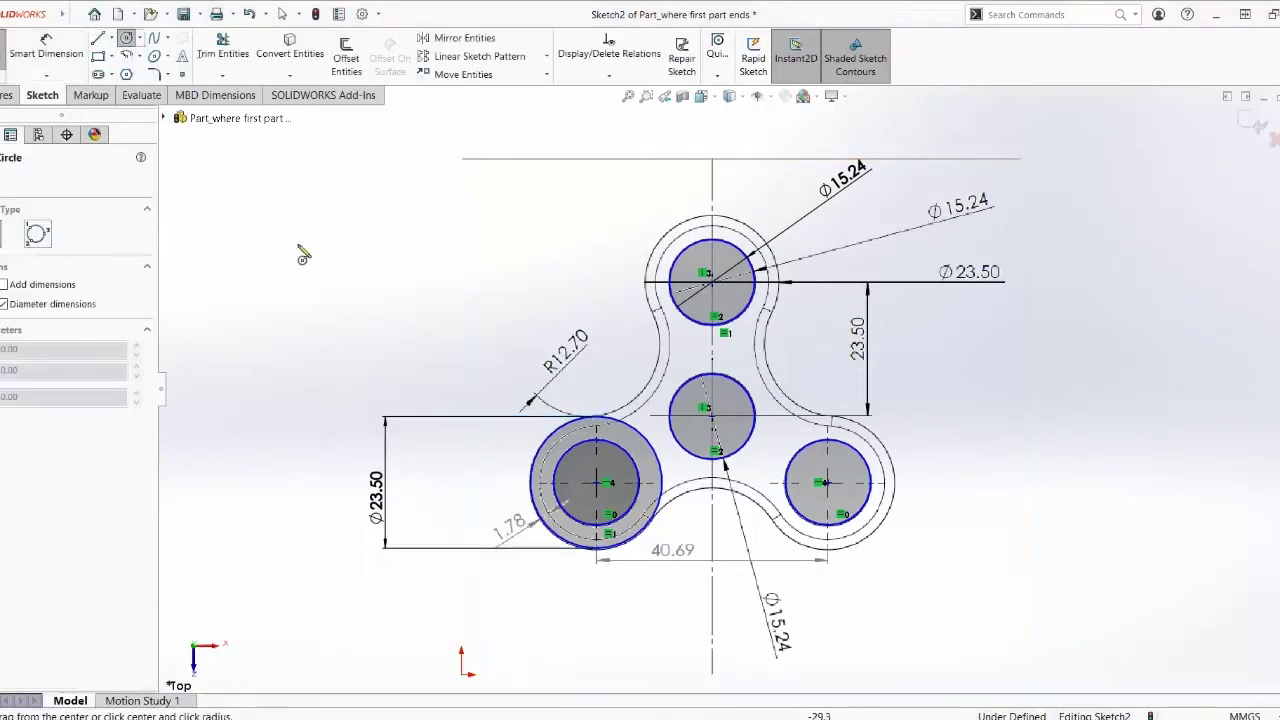
left_click(304, 251)
left_click(360, 291)
left_click(242, 378)
left_click(281, 412)
key("Escape")
Make both loose circles equal to the lower-left outer circle and place them on the lower-right and top hole centres.
left_click(532, 470, "ctrl")
left_click(325, 317, "ctrl")
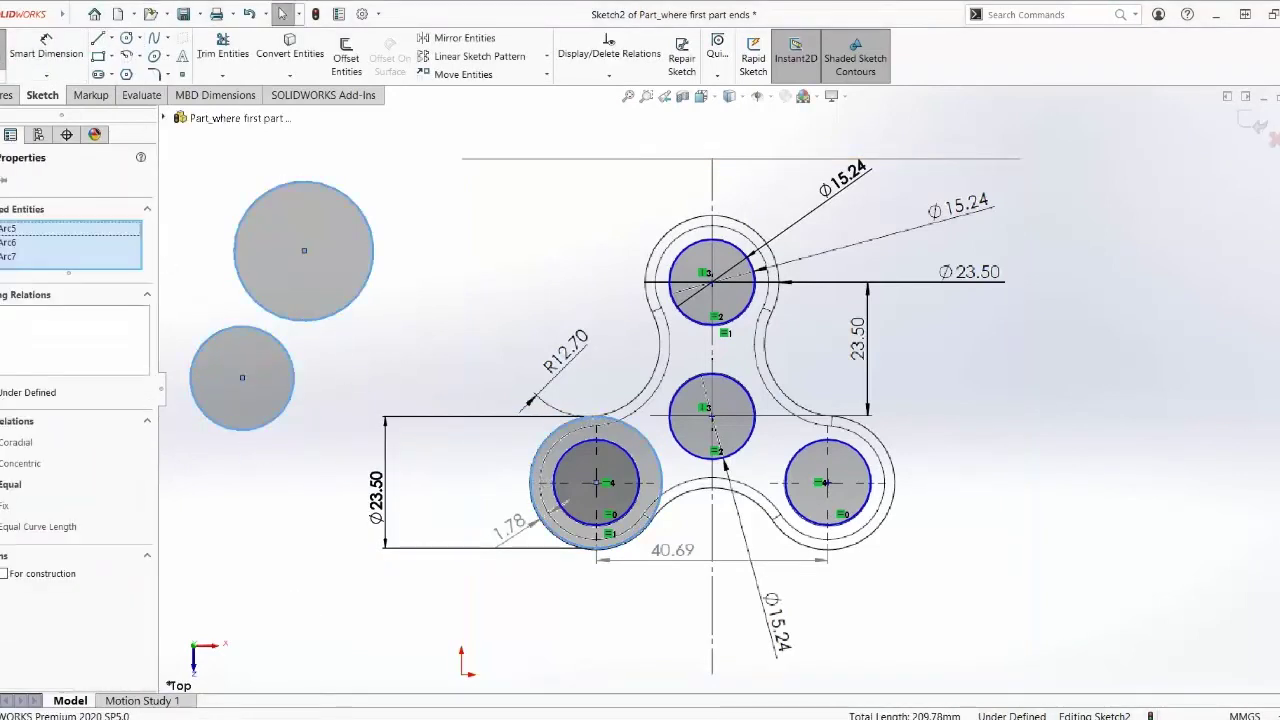
left_click(8, 490)
left_click_drag(242, 378, 828, 483)
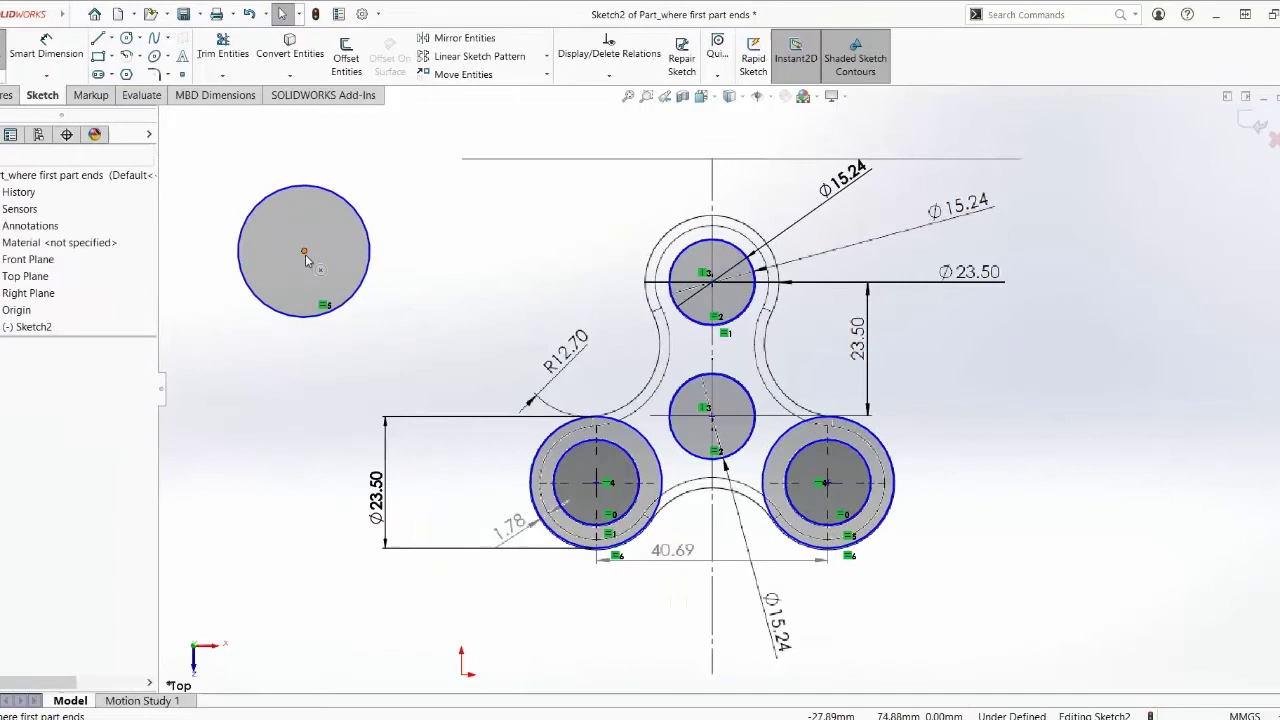
left_click_drag(304, 250, 712, 281)
Draw a circle about 25.7 mm in diameter over the concave R12.70 arc at the spinner's upper left.
left_click(126, 37)
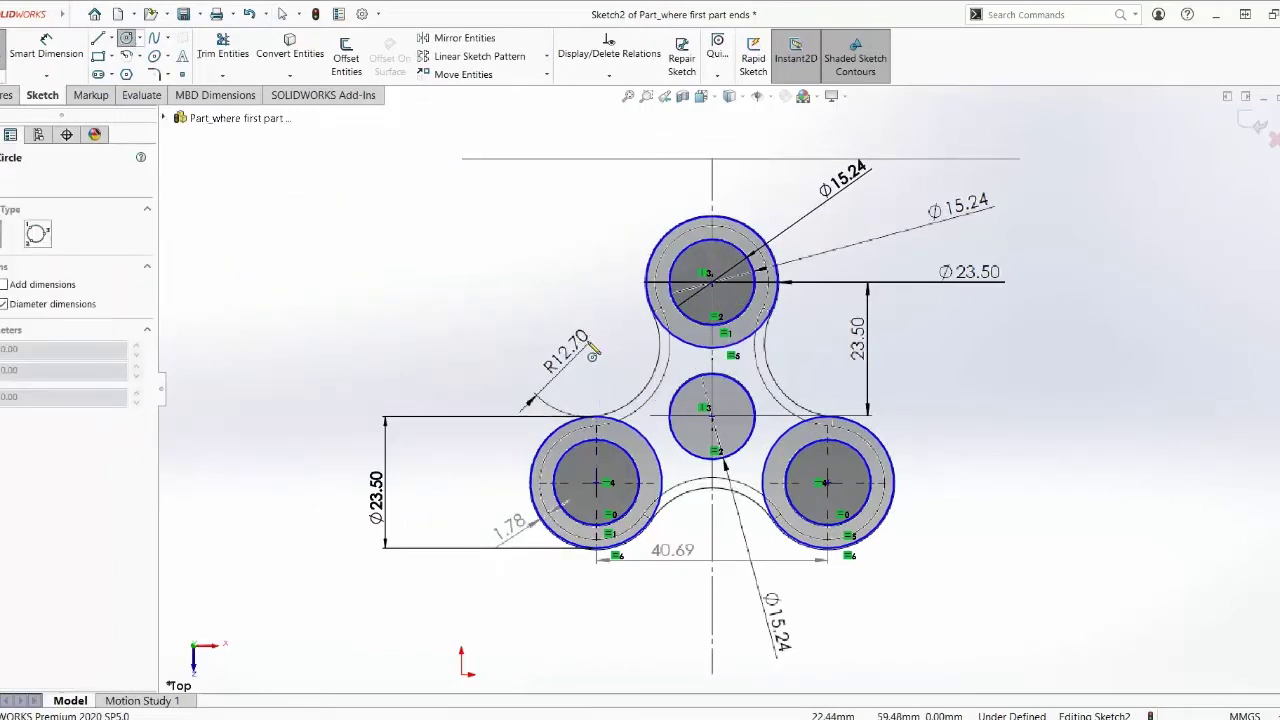
left_click(588, 343)
left_click(619, 408)
key("Escape")
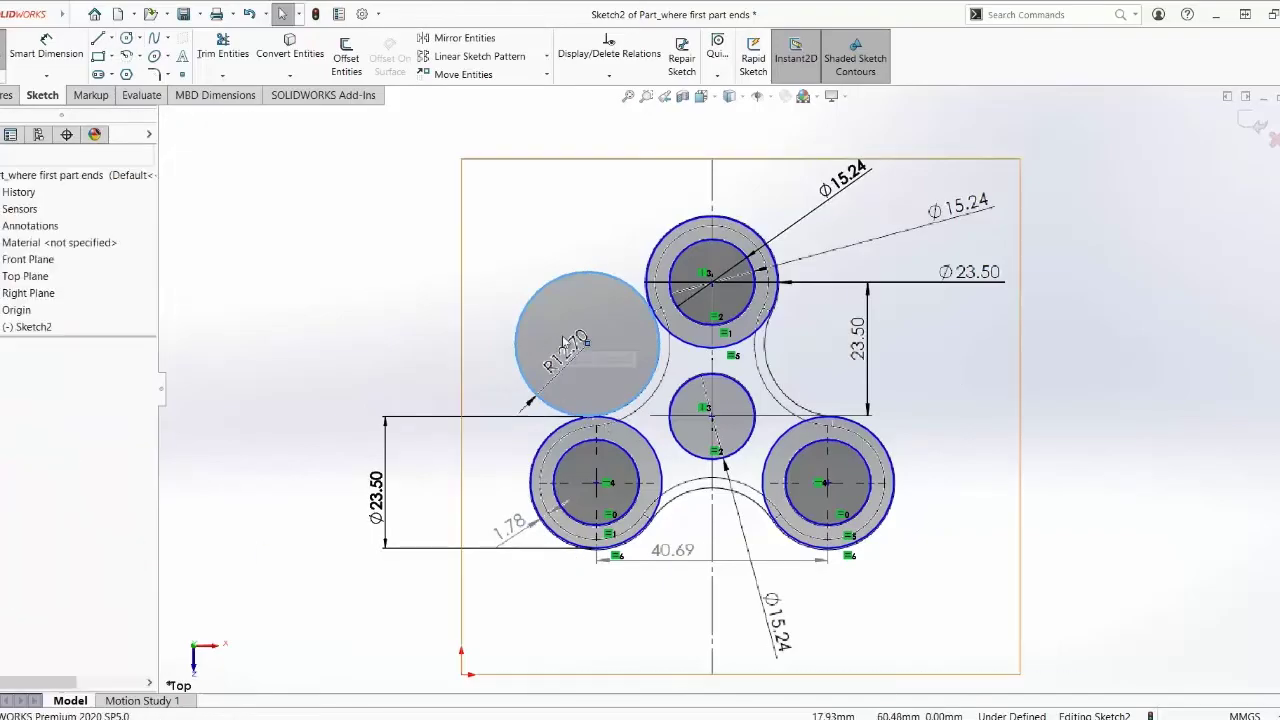
Dimension the upper-left concave-arc circle with 12.7*2 as its diameter and show the dimension as a radius.
key("alt+Tab")
left_click(1209, 14)
left_click(46, 66)
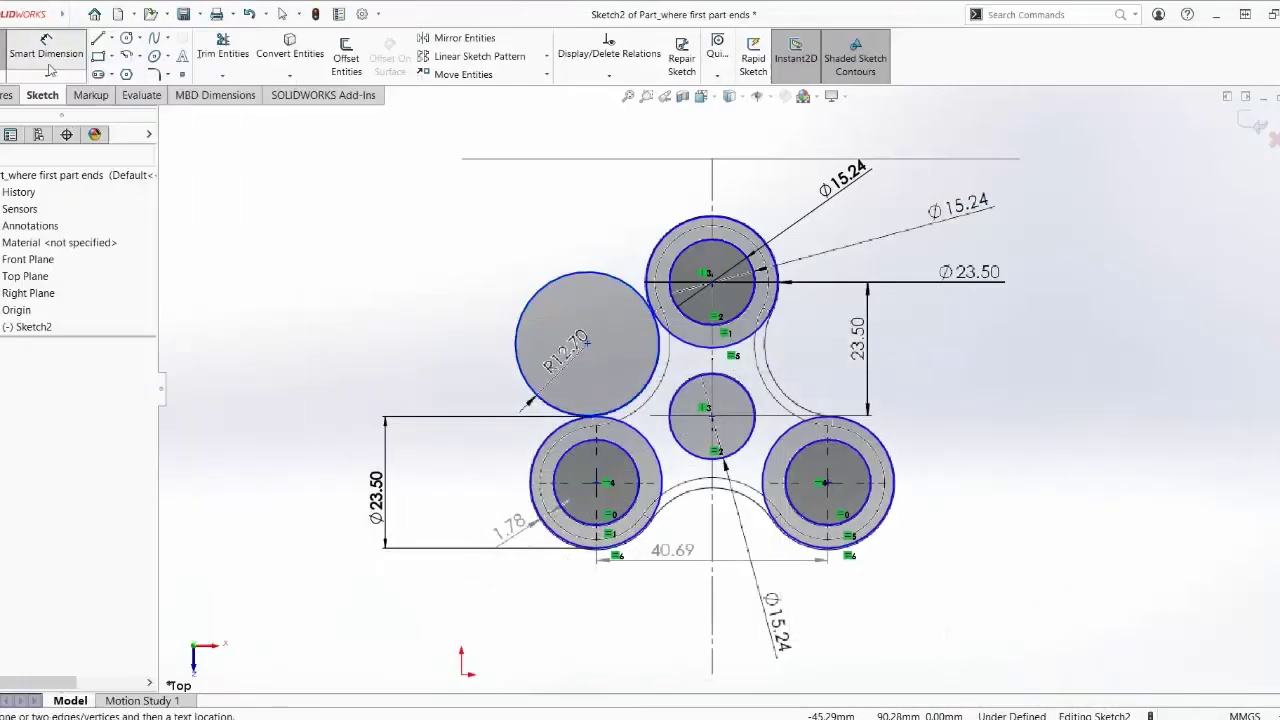
left_click(551, 281)
left_click(515, 258)
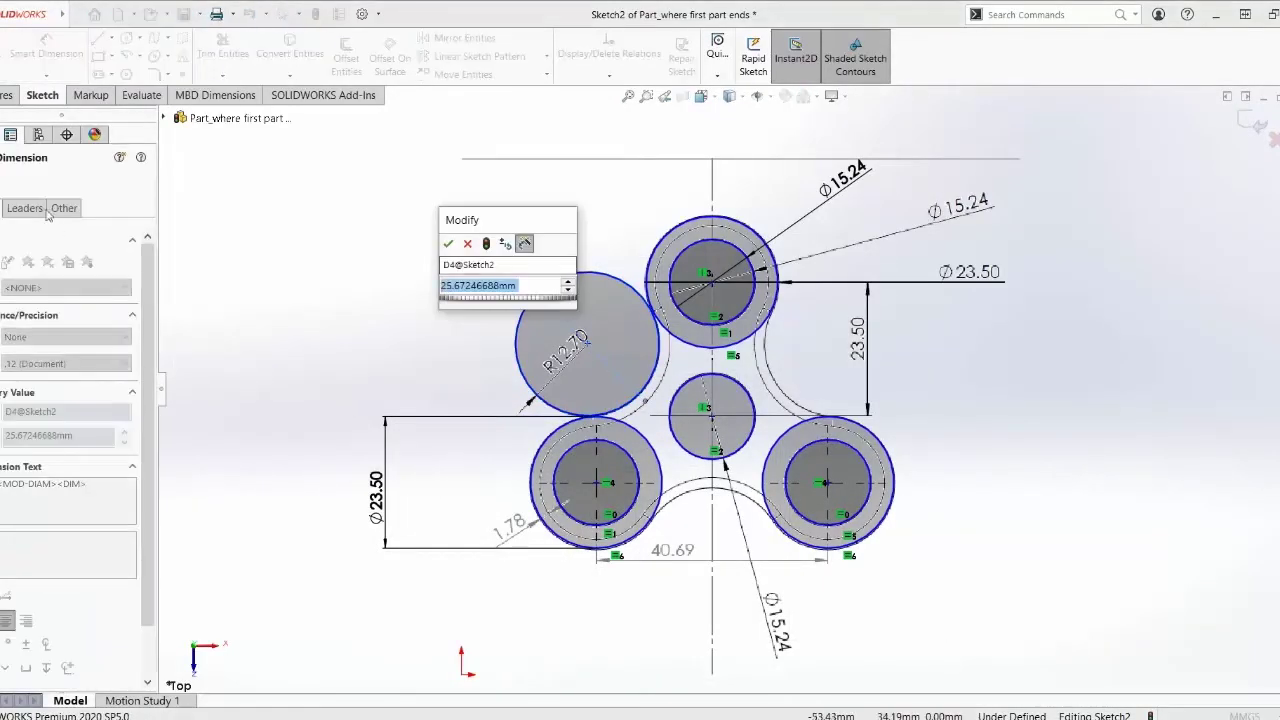
type("12.7")
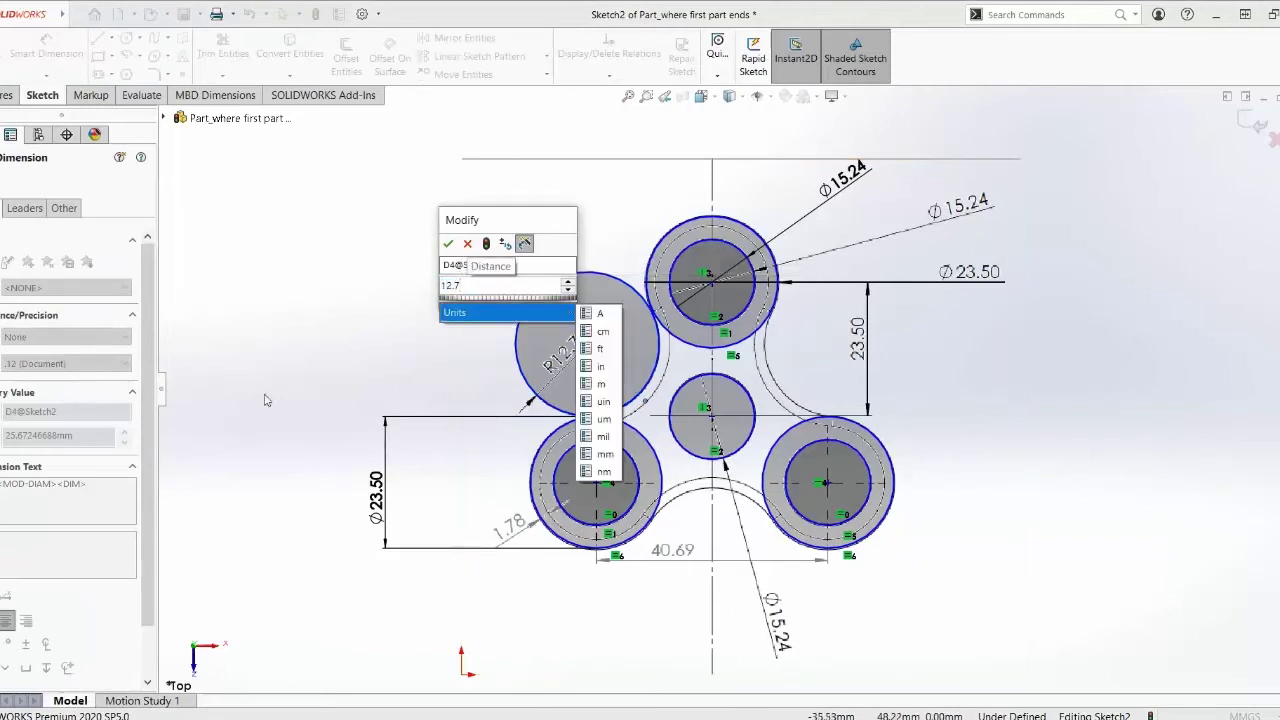
key("Return")
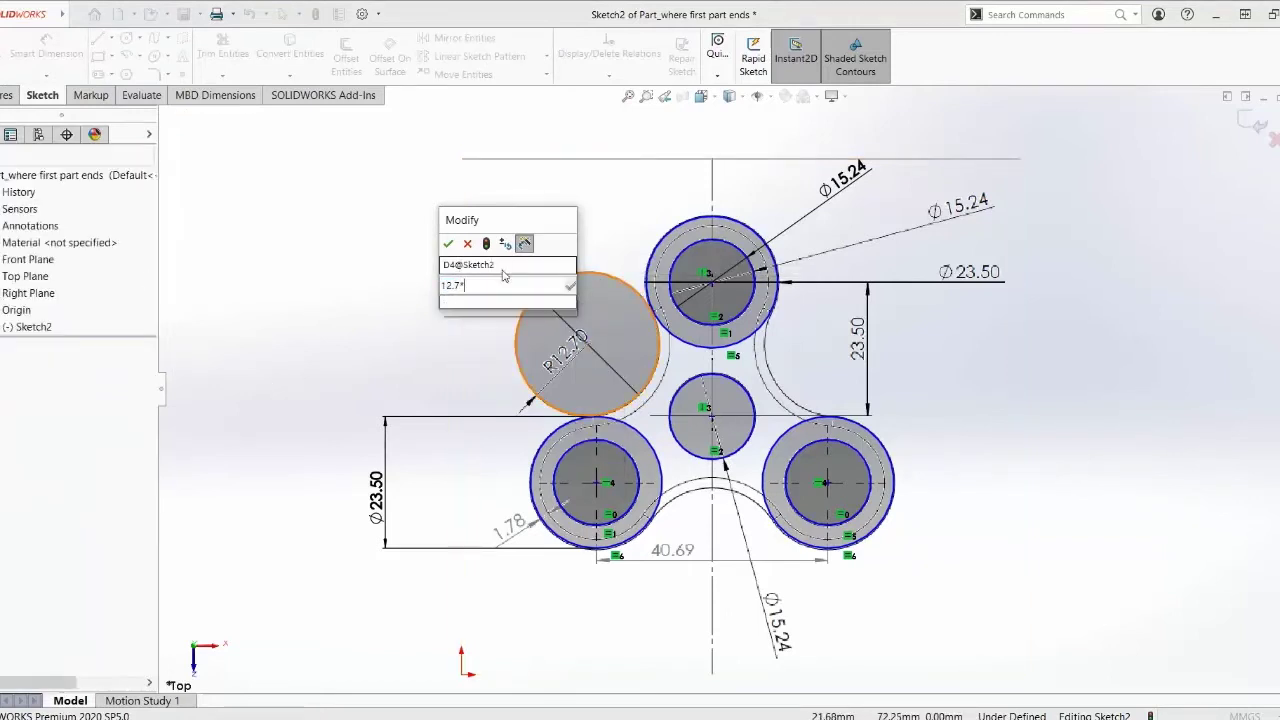
key("Return")
left_click(12, 316)
left_click(322, 283)
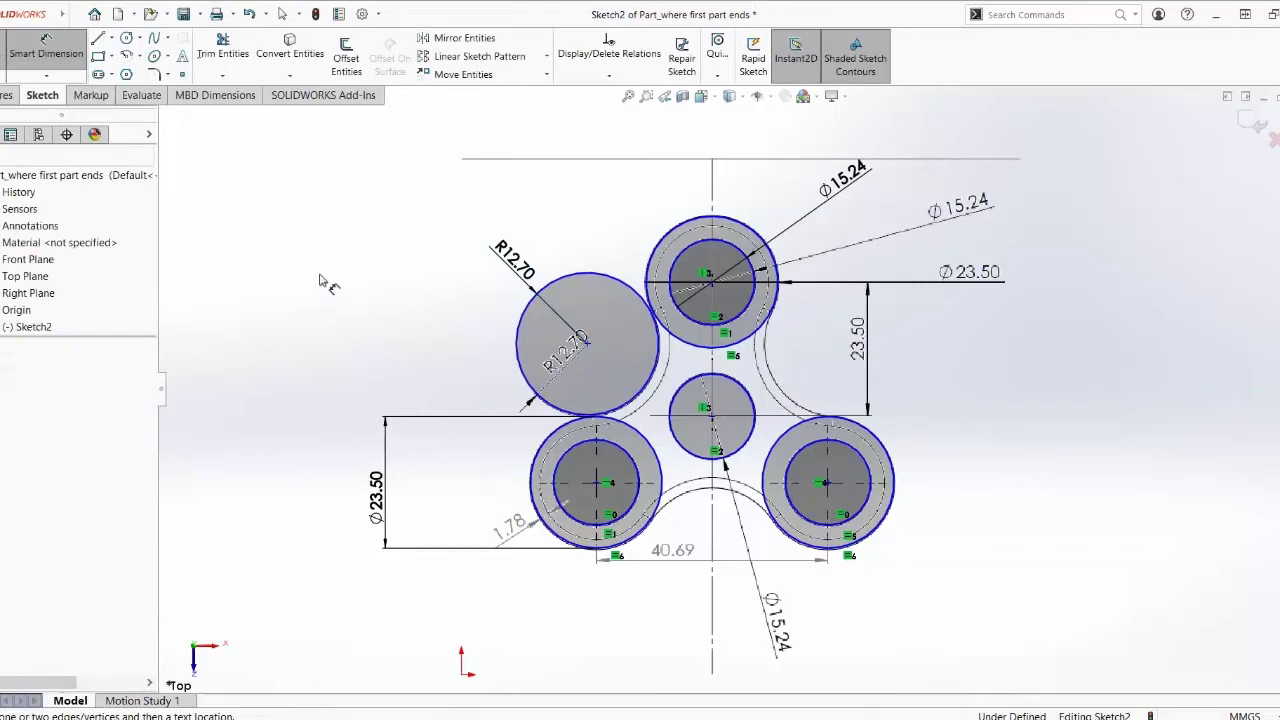
Draw two more loose circles beside the picture for the spinner's remaining concave arcs.
scroll(602, 419, "down", 6)
scroll(640, 344, "up", 6)
left_click(126, 38)
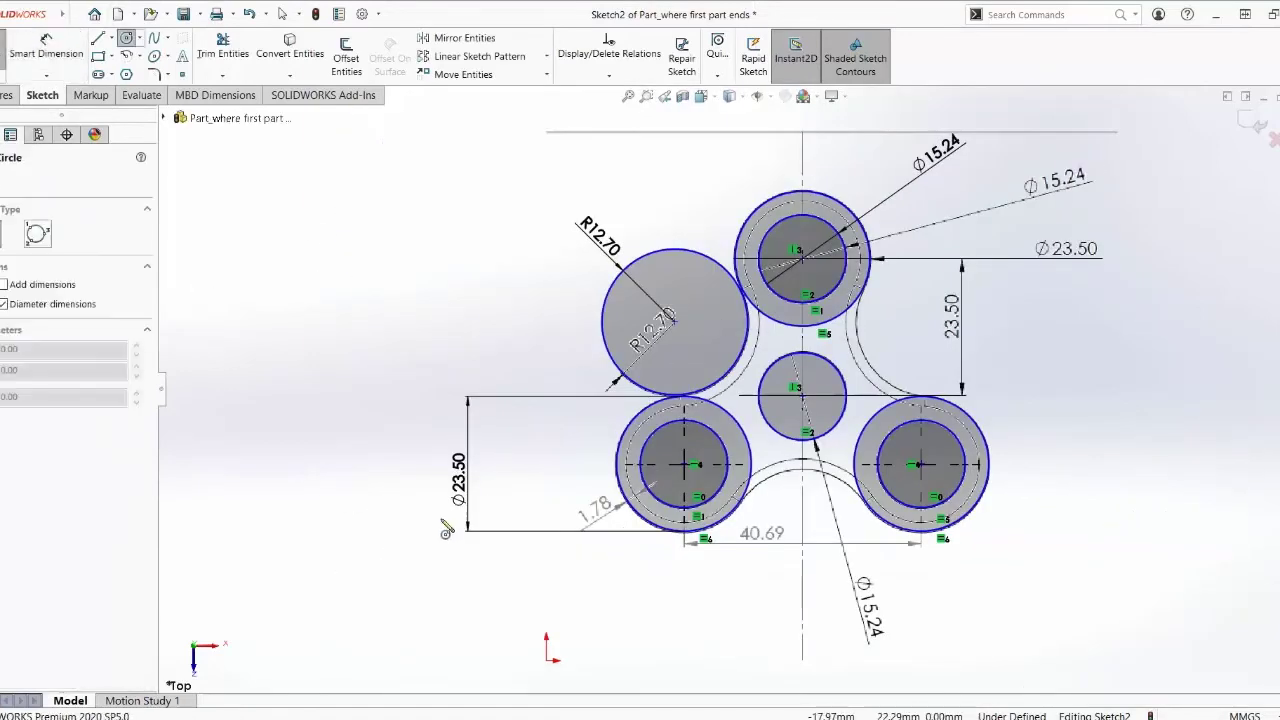
left_click_drag(343, 287, 362, 314)
left_click_drag(265, 441, 295, 467)
key("Escape")
Make the two new circles equal to the R12.70 circle and move them onto the right and bottom concave arcs.
left_click(609, 353)
left_click(374, 303, "ctrl")
left_click(239, 471, "ctrl")
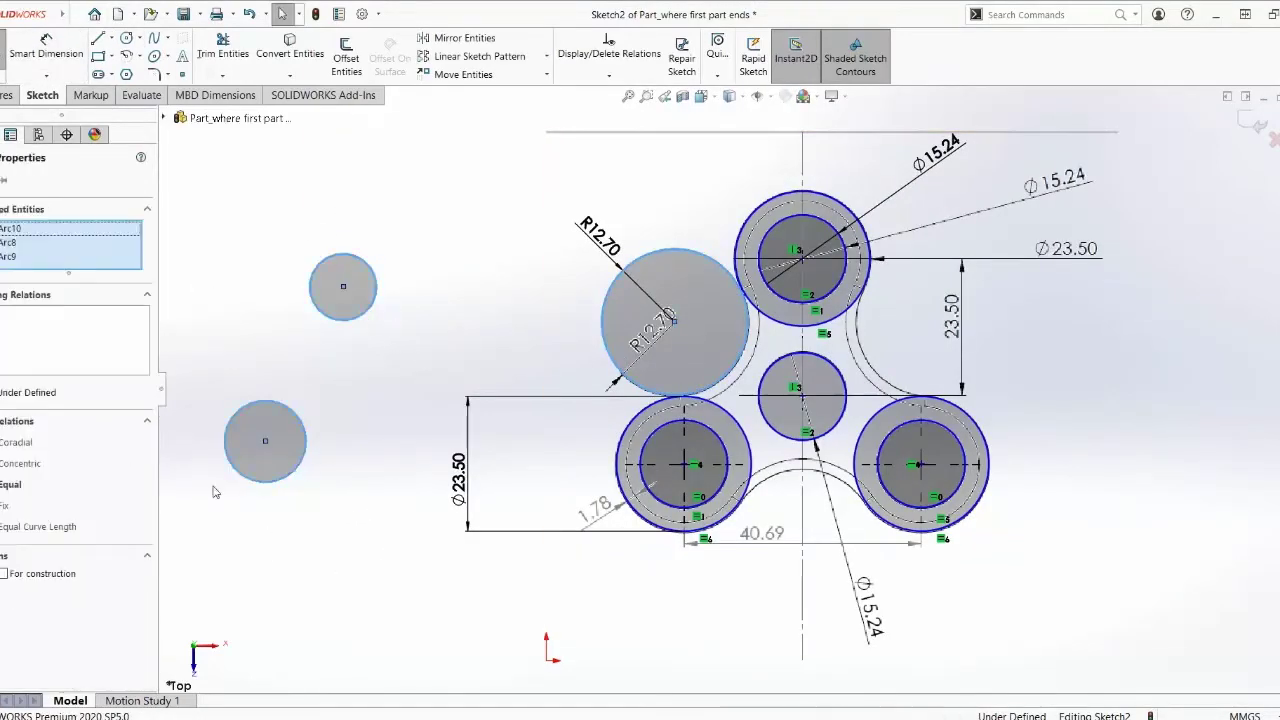
left_click(10, 485)
left_click_drag(343, 286, 930, 322)
left_click_drag(266, 442, 802, 541)
left_click(249, 405)
Make the upper-left R12.70 circle tangent to the top and lower-left outer circles.
scroll(862, 290, "down", 5)
left_click(544, 245)
left_click(528, 243, "ctrl")
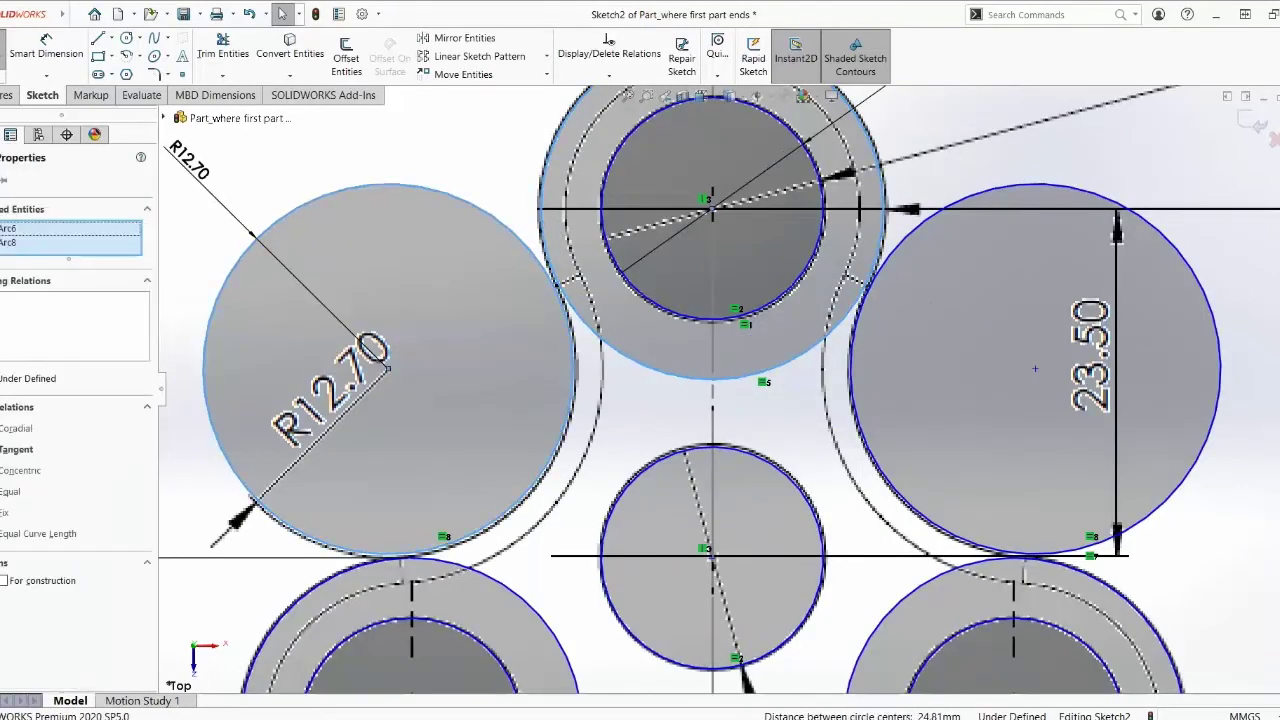
left_click(14, 450)
left_click(308, 597)
left_click(321, 537, "ctrl")
left_click(14, 450)
Make the upper-right concave-arc circle tangent to the top and lower-right outer circles.
left_click(851, 356)
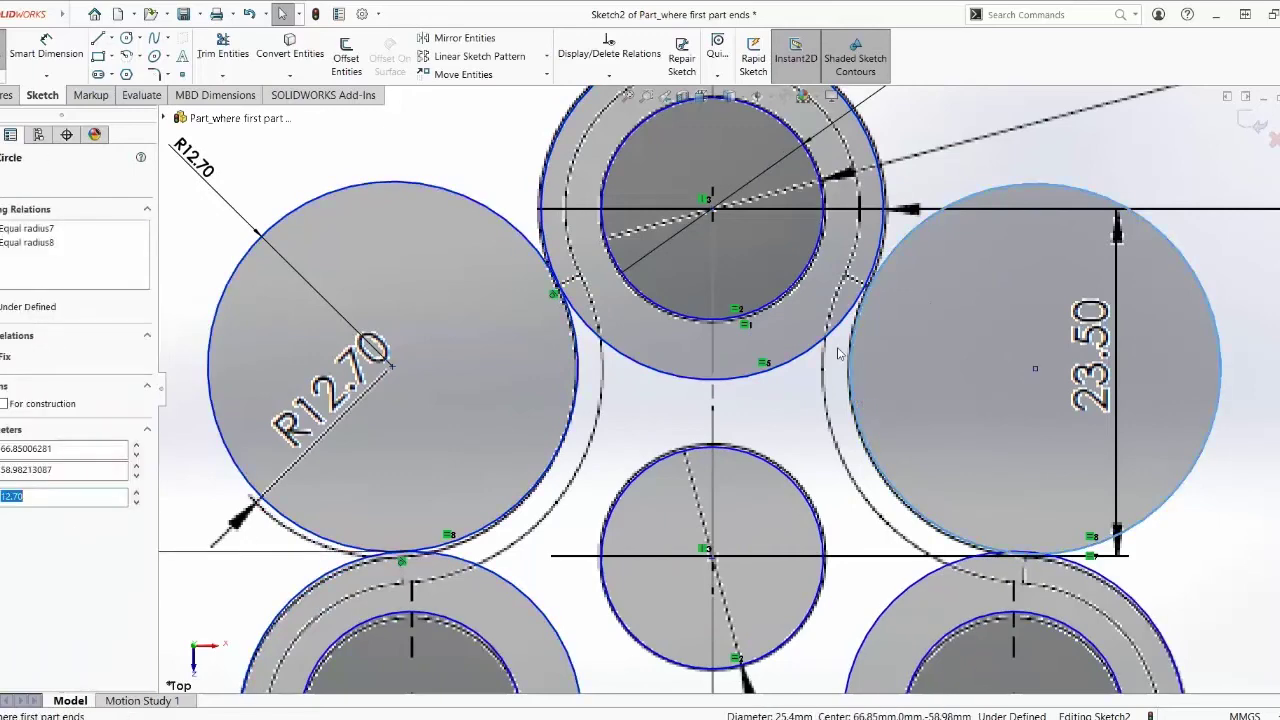
left_click(822, 341, "ctrl")
left_click(14, 450)
scroll(470, 365, "up", 3)
scroll(772, 570, "down", 3)
left_click(918, 451)
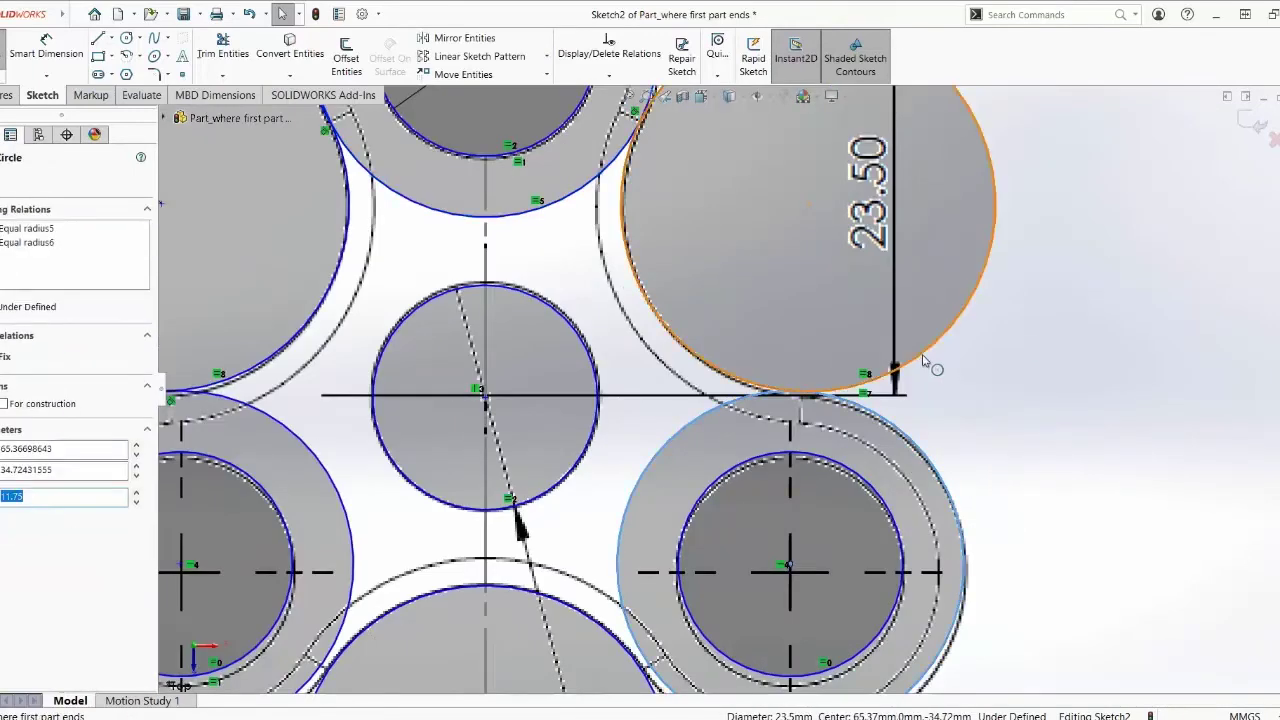
left_click(920, 355, "ctrl")
left_click(14, 450)
Make the bottom concave-arc circle tangent to the lower-right and lower-left outer circles.
scroll(650, 290, "up", 4)
scroll(806, 580, "down", 2)
left_click(600, 518)
left_click(641, 453, "ctrl")
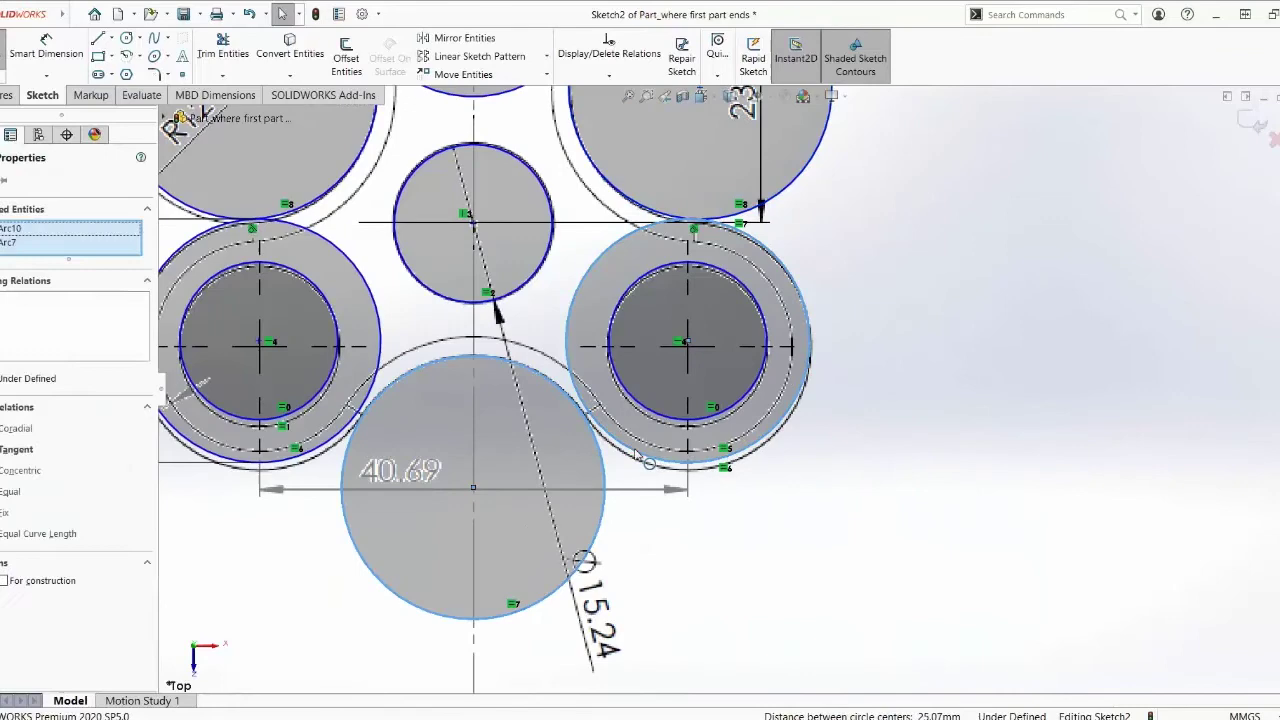
left_click(14, 450)
scroll(350, 520, "up", 4)
scroll(390, 440, "down", 4)
left_click(588, 426)
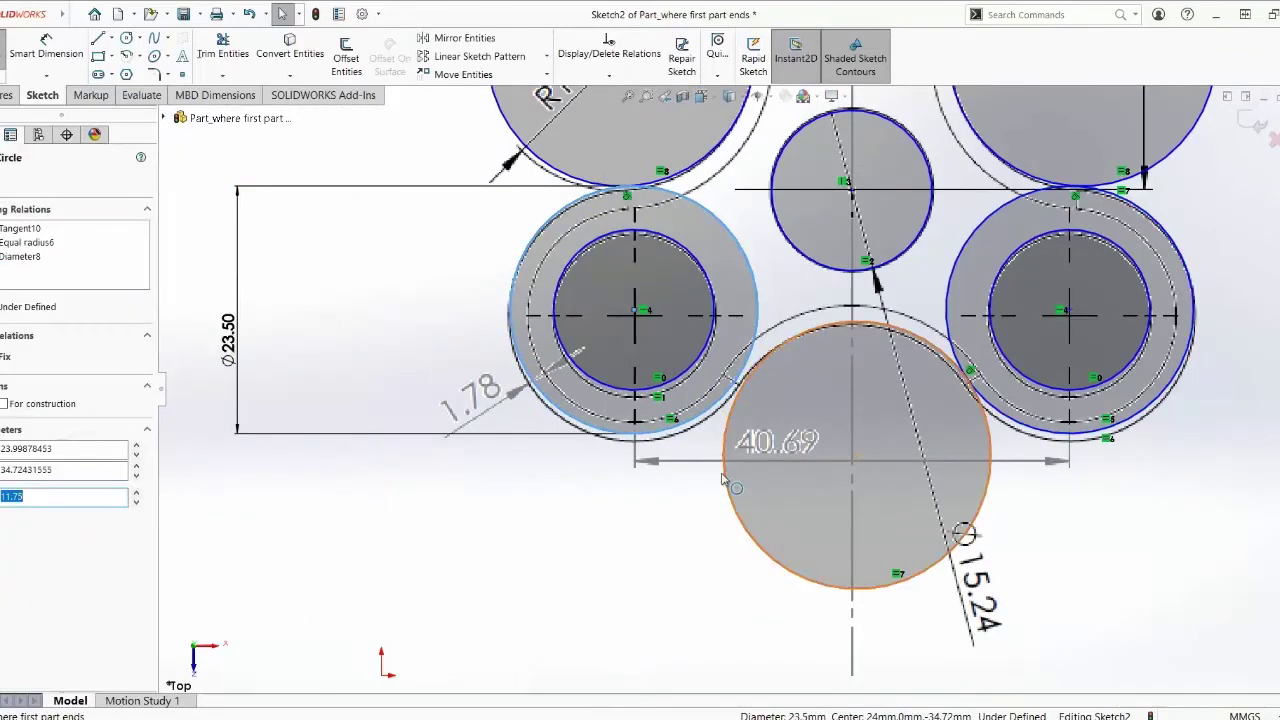
left_click(724, 469, "ctrl")
left_click(14, 450)
left_click(295, 454)
Trim away the outer part of the upper-left R12.70 circle and the inner arc of the top outer circle.
scroll(726, 370, "up", 6)
scroll(790, 198, "down", 3)
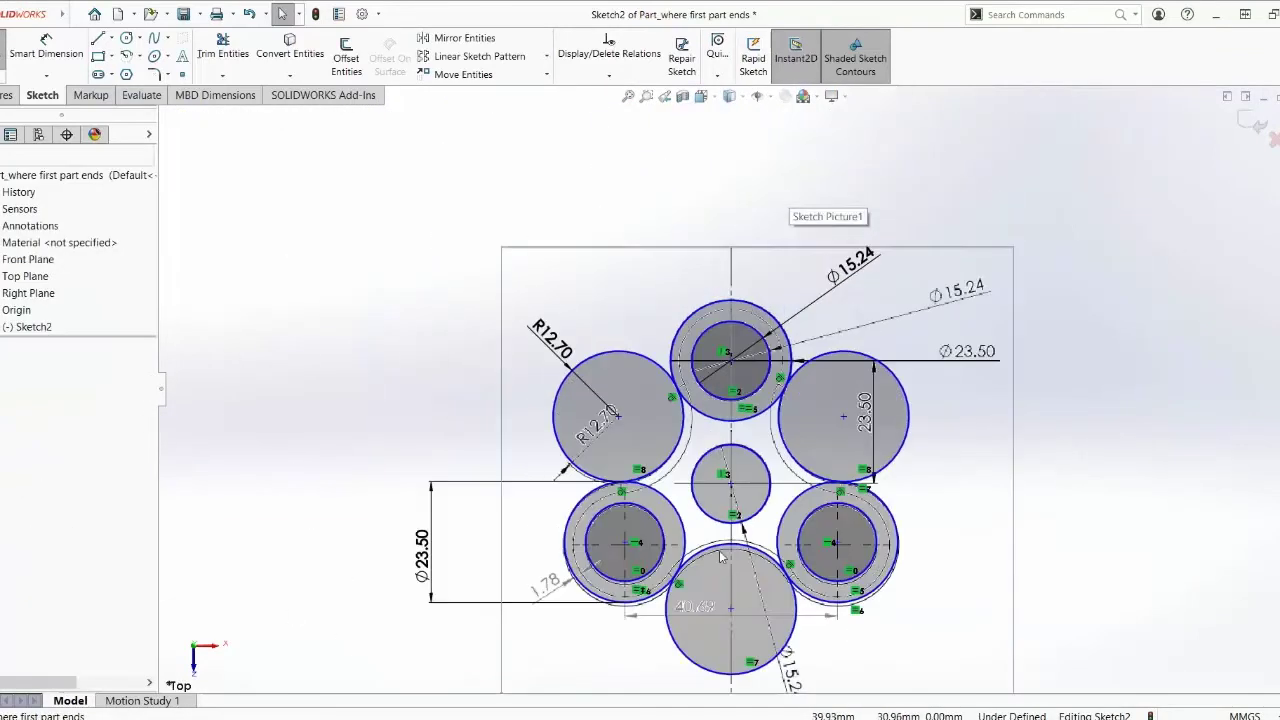
left_click(223, 52)
left_click_drag(607, 285, 602, 368)
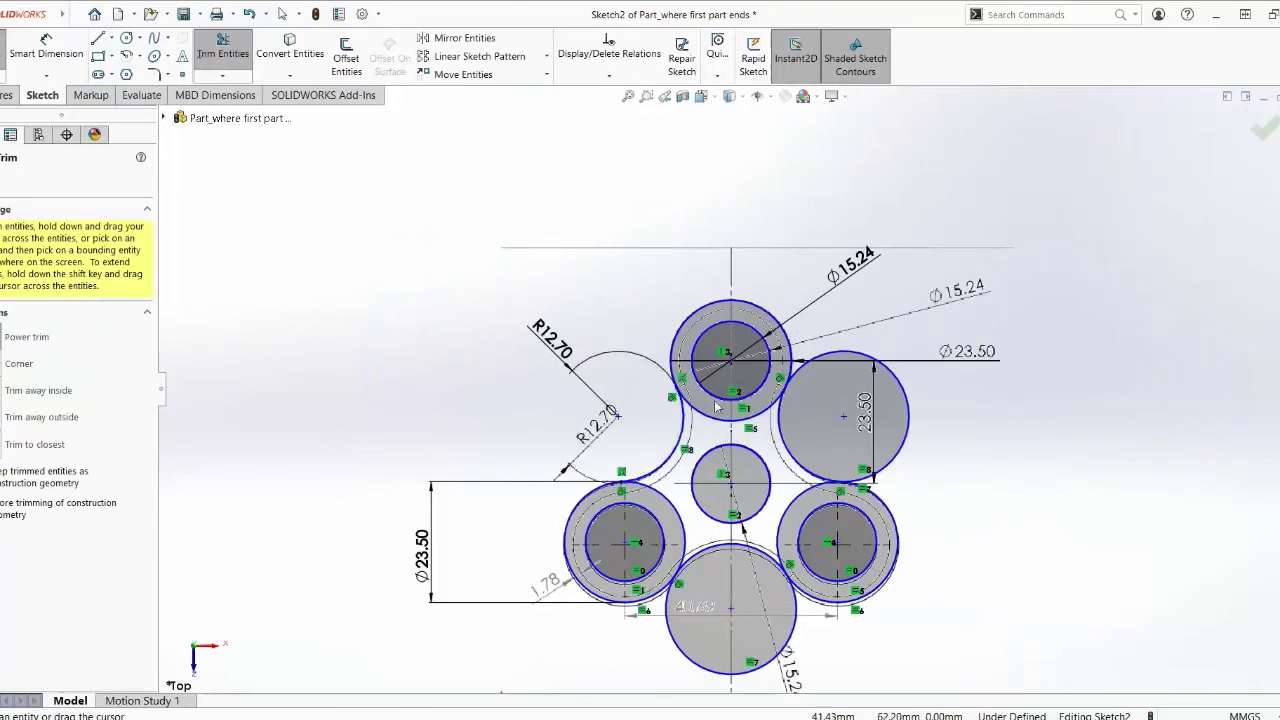
scroll(714, 404, "down", 5)
left_click_drag(712, 405, 722, 465)
Trim away the outer part of the upper-right circle and the inner arc of the lower-right outer circle.
scroll(917, 446, "up", 4)
left_click_drag(1028, 405, 963, 418)
scroll(806, 530, "down", 4)
left_click_drag(810, 472, 828, 530)
Trim away the outer part of the bottom circle and the inner arc of the lower-left outer circle.
scroll(828, 530, "up", 6)
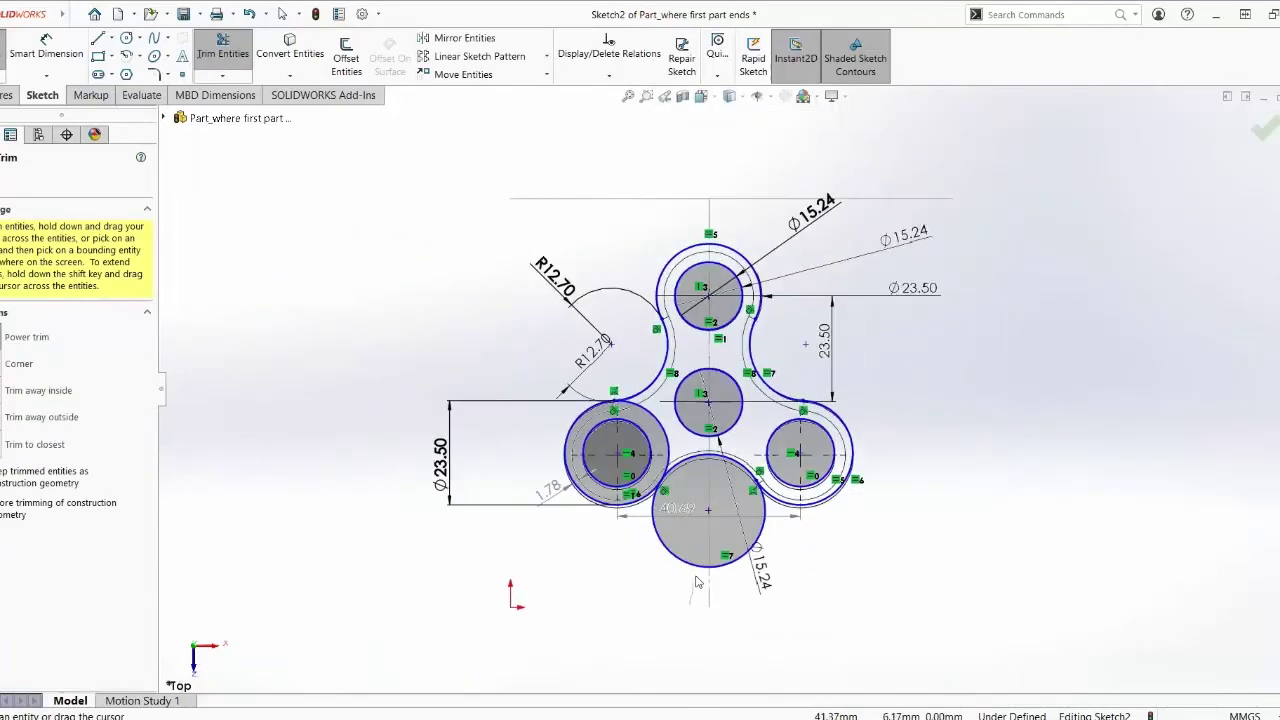
left_click_drag(692, 580, 690, 548)
scroll(645, 450, "down", 5)
left_click_drag(794, 420, 755, 430)
scroll(770, 420, "up", 5)
scroll(880, 283, "down", 1)
Offset the spinner's whole outer contour inward by 1.78 mm, using the reversed direction and chain selection.
left_click(346, 60)
left_click(706, 236)
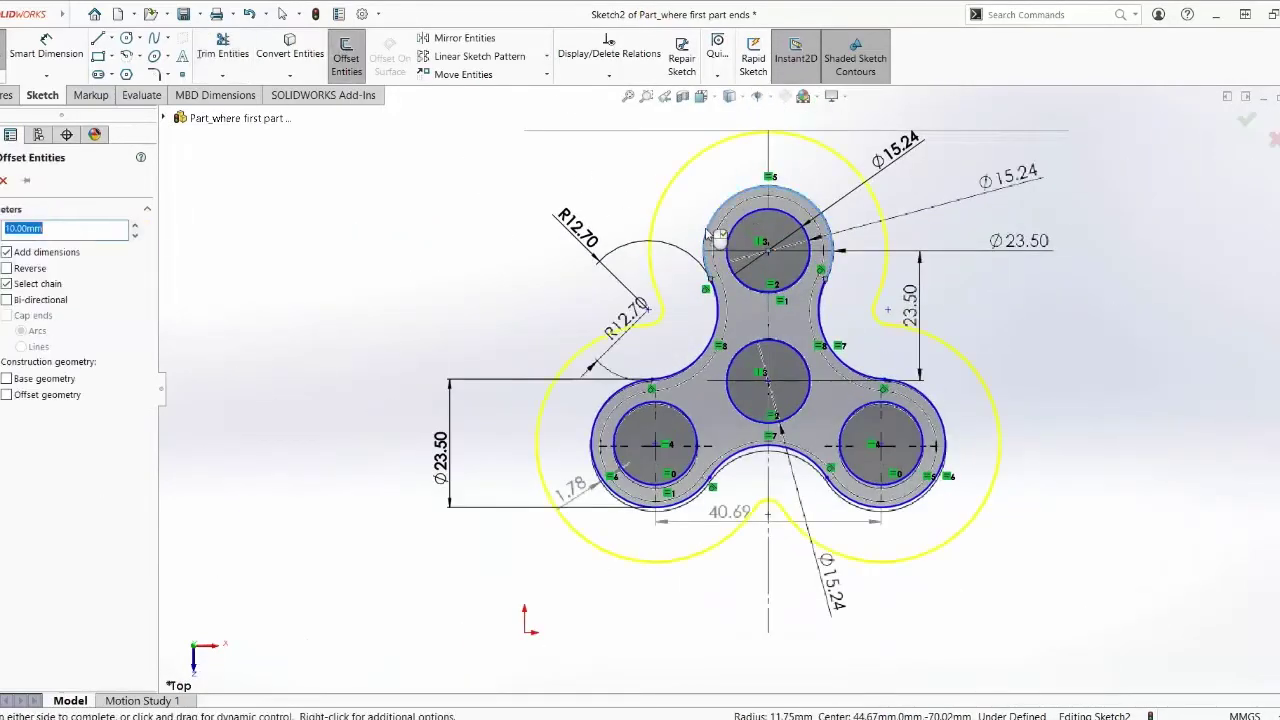
left_click(73, 226)
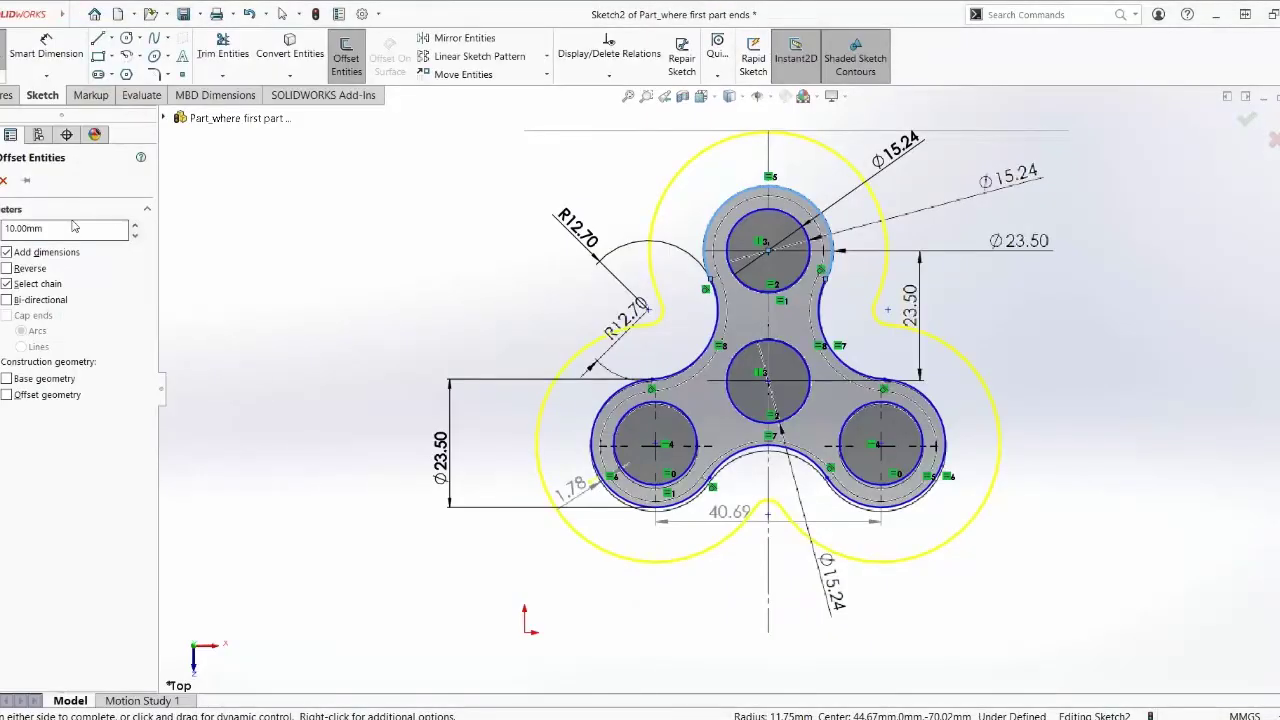
key("Return")
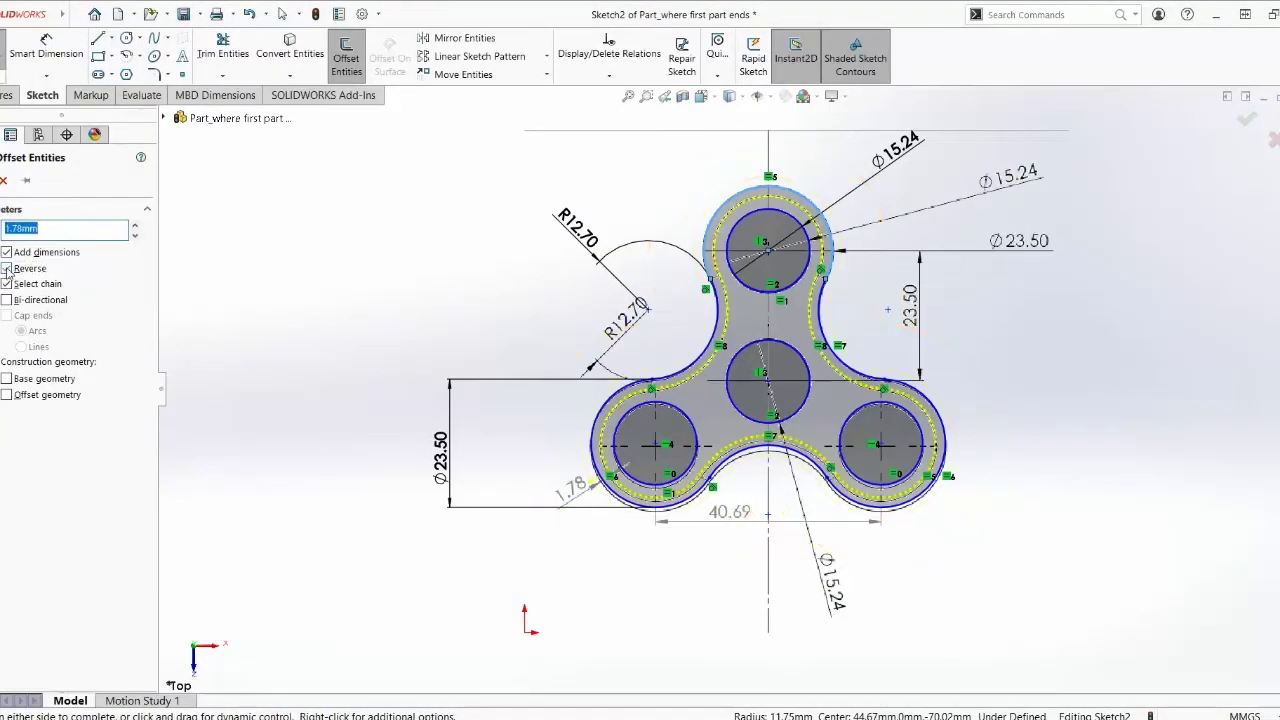
key("Return")
middle_click_drag(455, 330, 482, 336)
scroll(1088, 318, "up", 1)
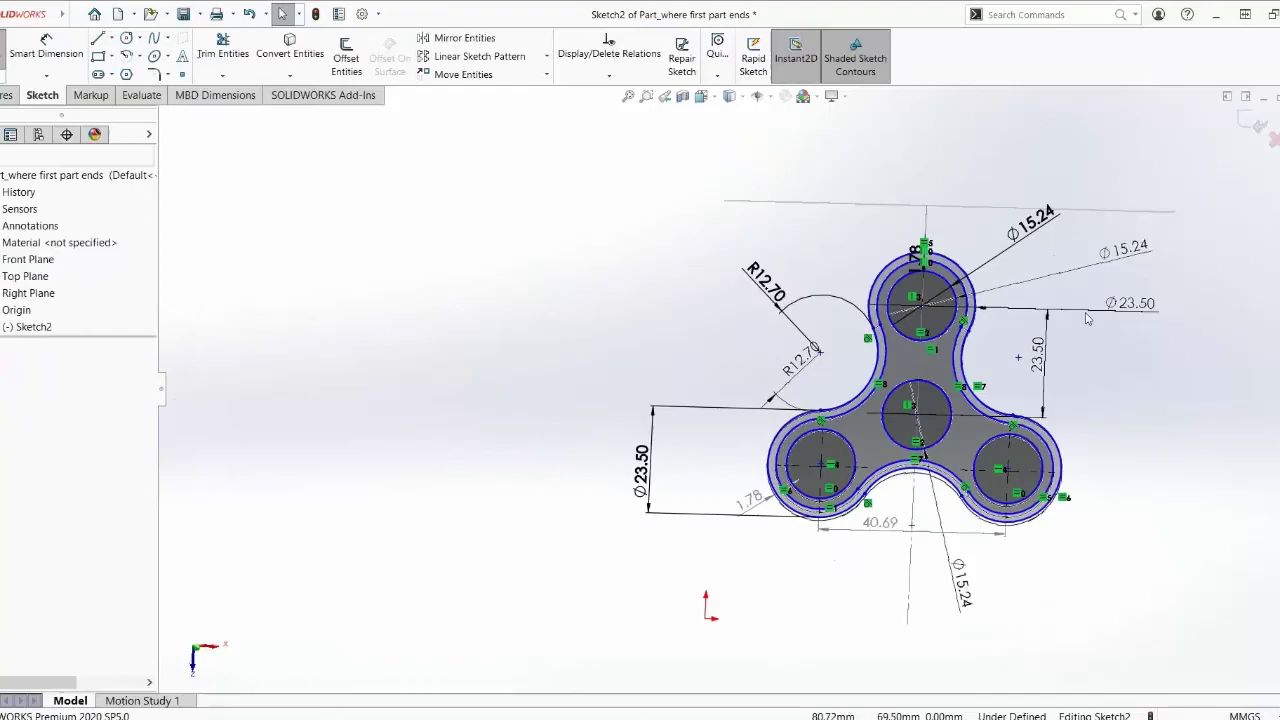
scroll(1088, 318, "down", 1)
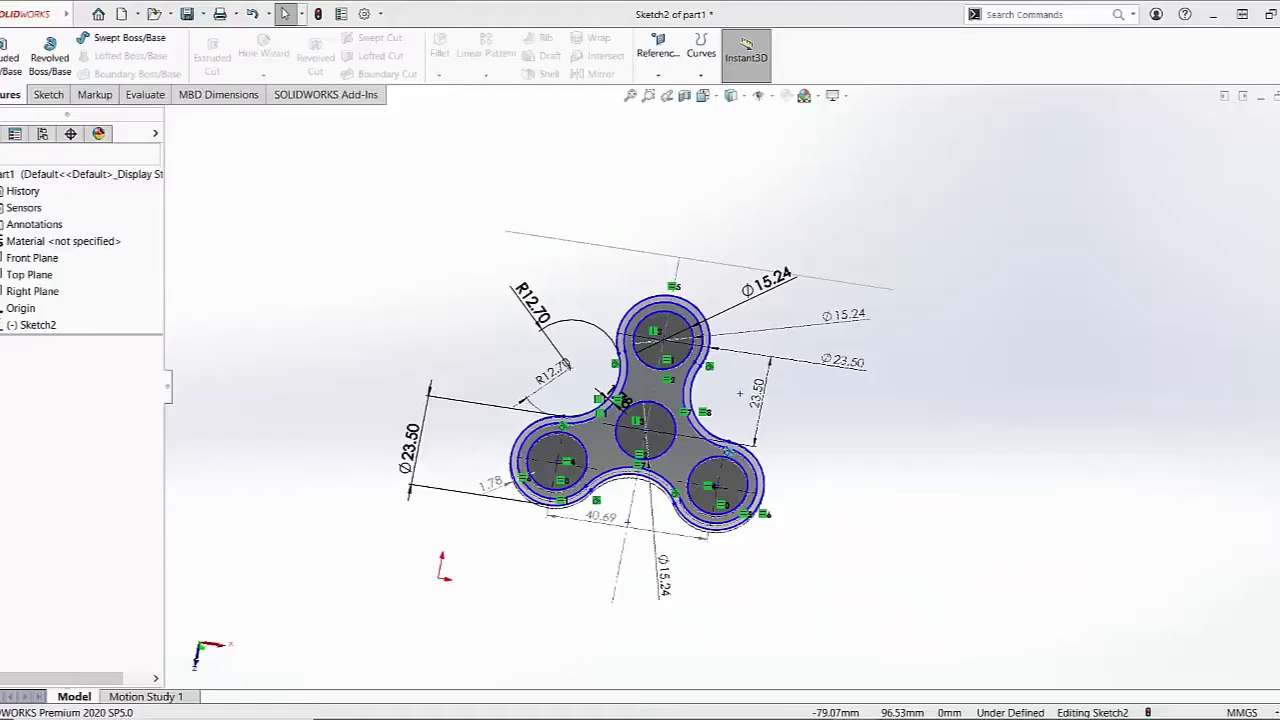
Start a boss extrusion of the spinner sketch using the body and offset border regions as contours, leaving the four holes open.
middle_click_drag(700, 420, 748, 459)
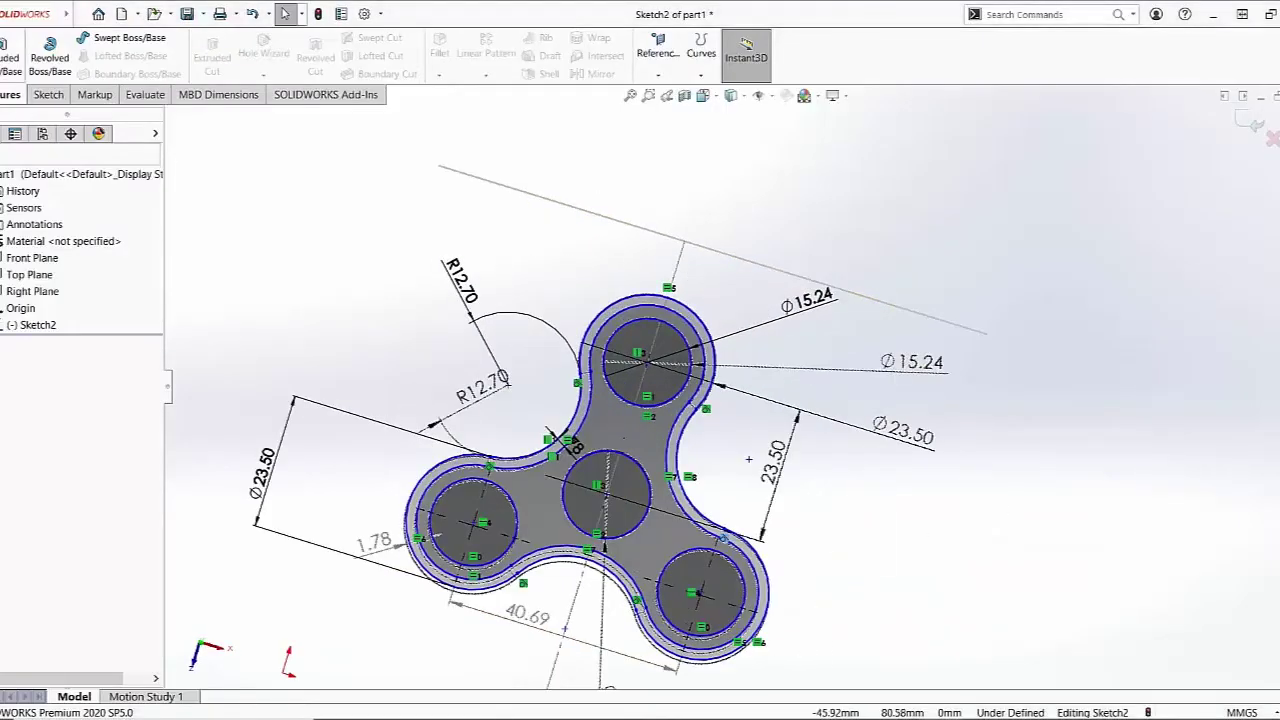
left_click(6, 58)
left_click(702, 396)
middle_click_drag(702, 396, 703, 440)
scroll(700, 436, "down", 4)
left_click(740, 390)
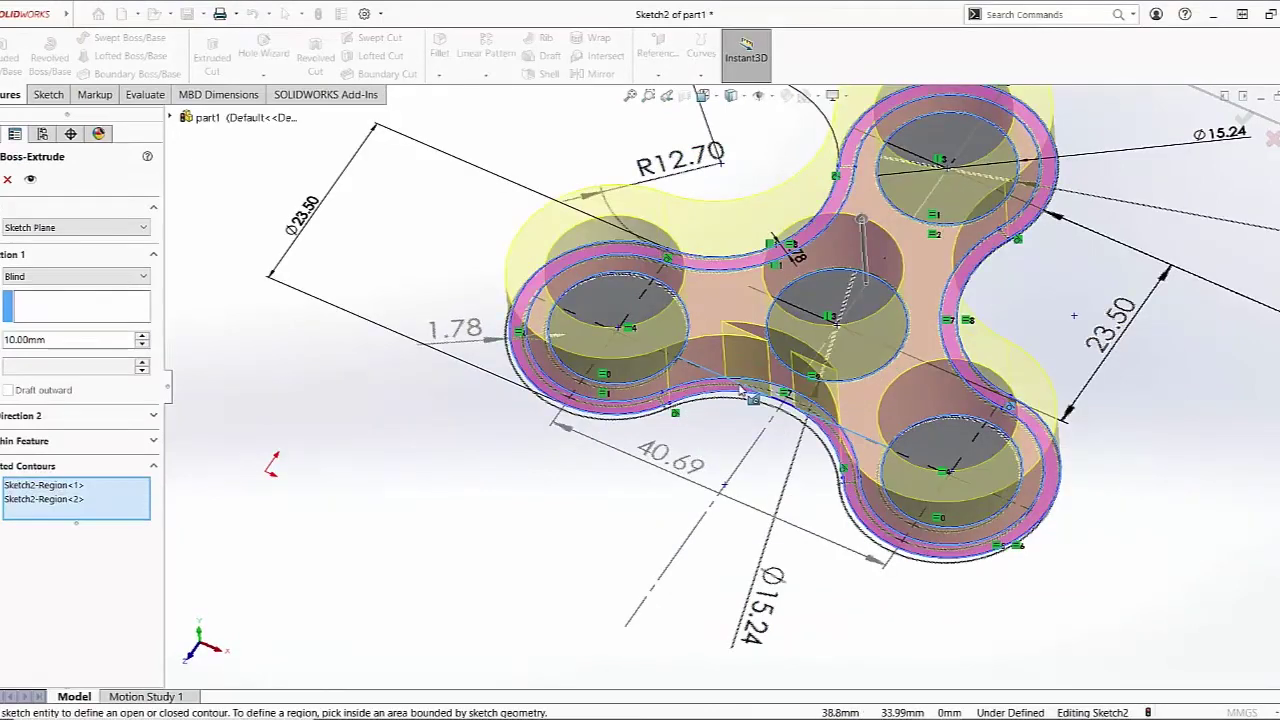
left_click(741, 391)
scroll(737, 382, "up", 4)
Extrude the selected contours 5.08 mm with a Mid Plane end condition.
middle_click_drag(500, 450, 620, 405)
left_click(35, 277)
left_click(49, 352)
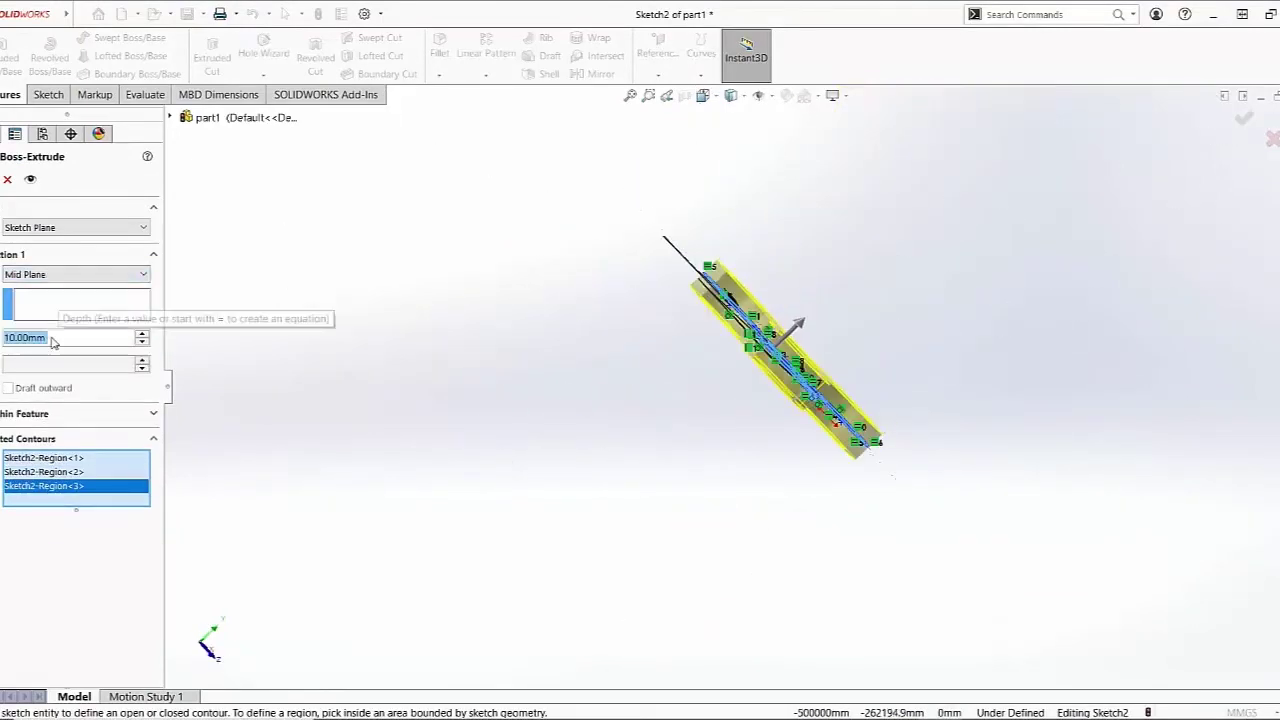
type("5.00")
key("Return")
left_click(1, 179)
Check the edge radius in the PDF drawing and set up a 1.78 mm fillet on one face's outer edge.
middle_click_drag(560, 245, 516, 283)
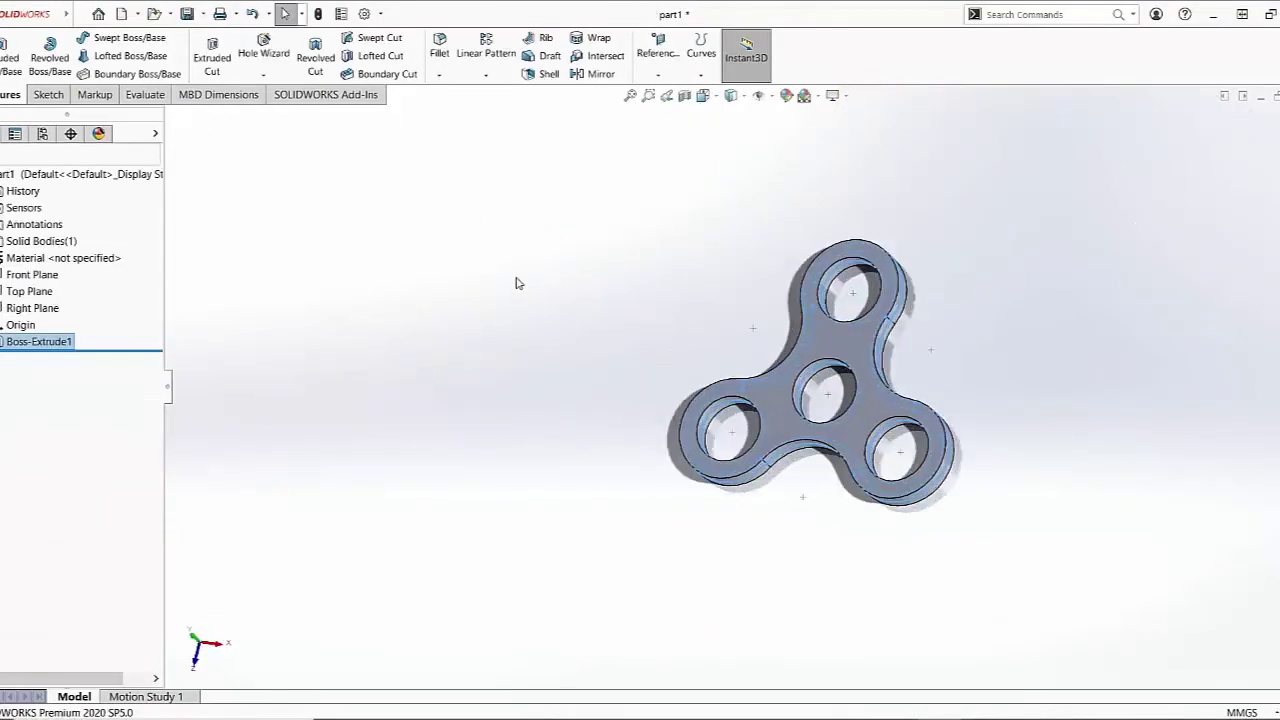
left_click(786, 359)
scroll(780, 390, "up", 2)
middle_click_drag(575, 318, 660, 258)
key("alt+Tab")
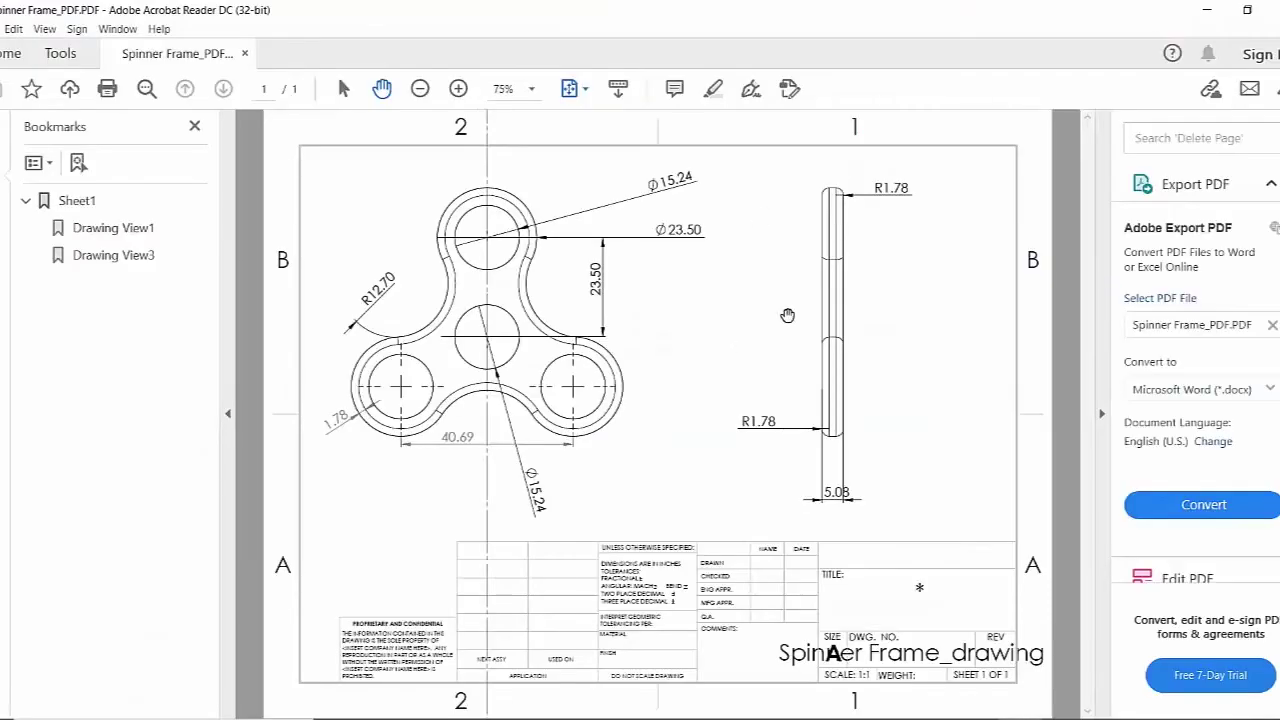
key("alt+Tab")
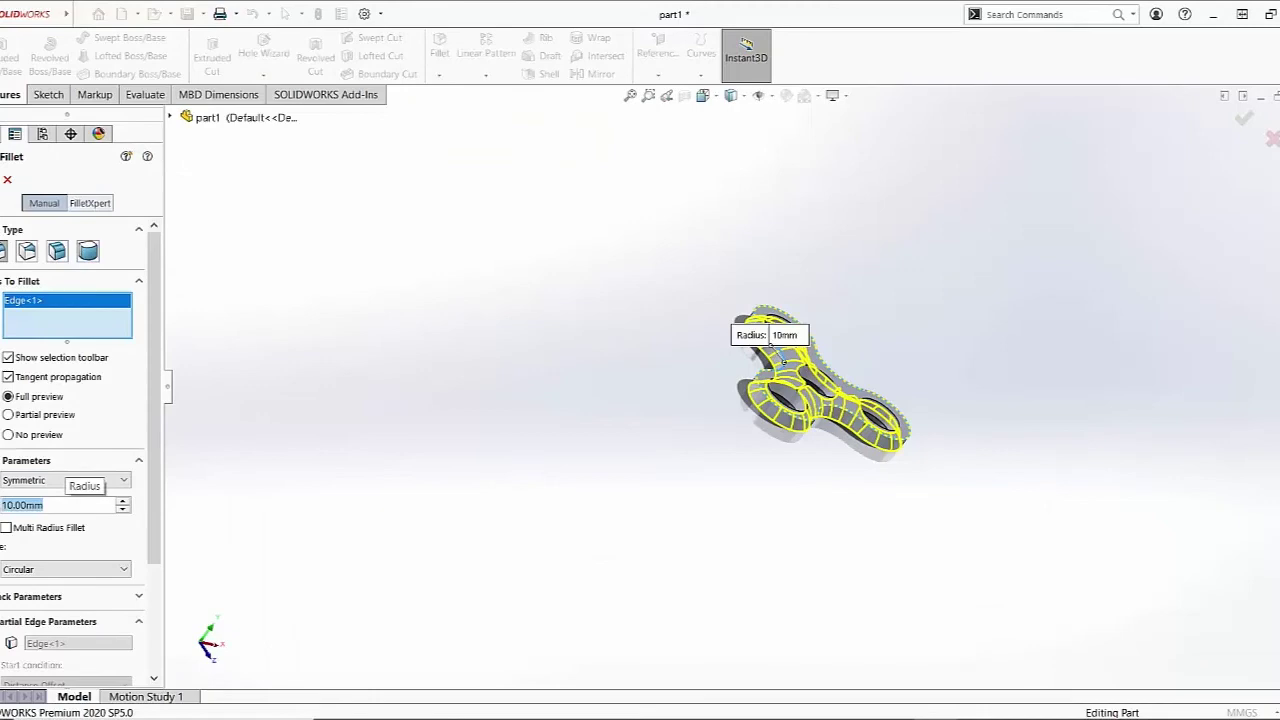
type("1.78")
key("Return")
Add the opposite face's outer edge to the fillet and apply it.
scroll(891, 306, "down", 8)
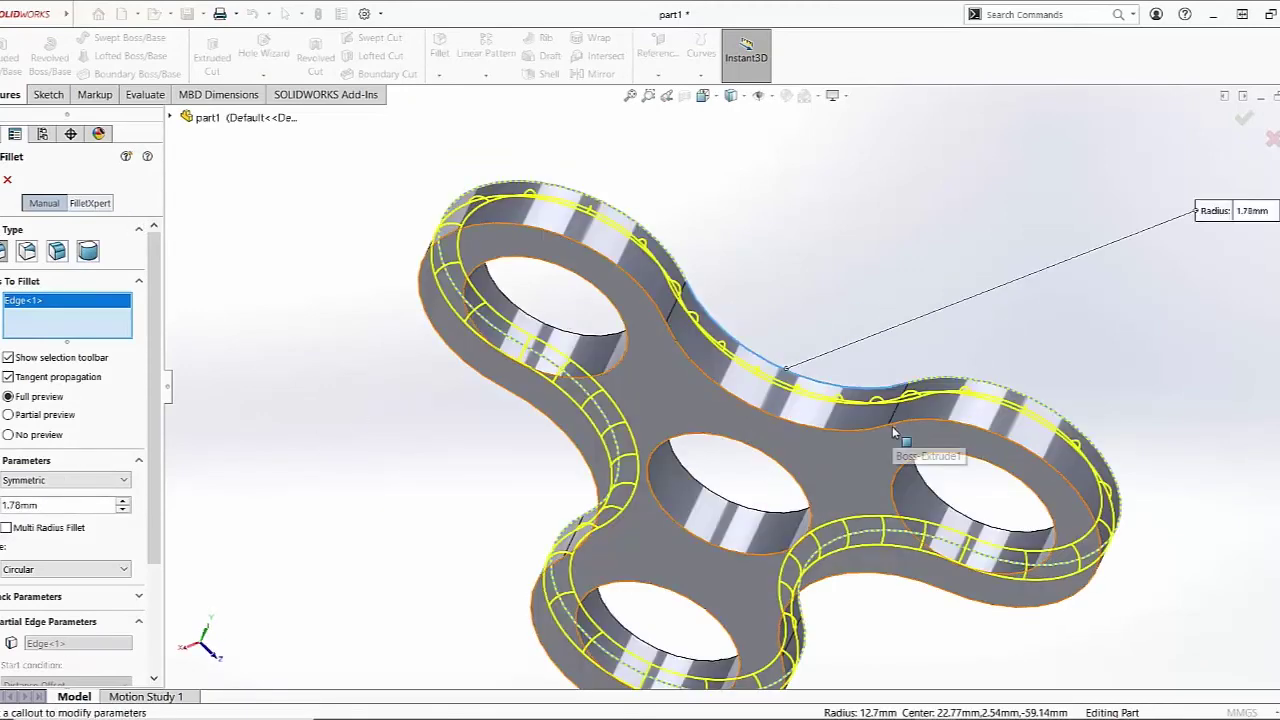
left_click(893, 428)
key("Return")
scroll(371, 414, "up", 4)
middle_click_drag(371, 414, 69, 407)
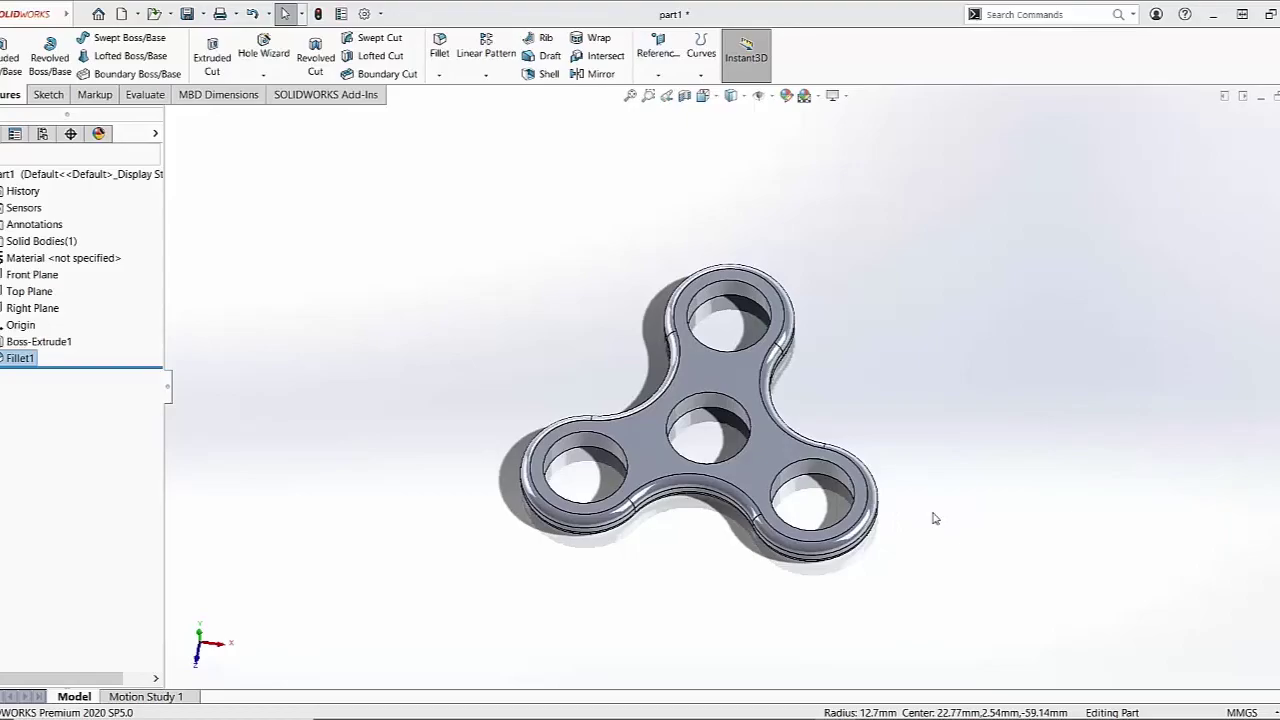
Compare the spinner frame with the PDF drawing in Adobe Acrobat Reader and examine the model from several angles in SOLIDWORKS.
middle_click_drag(935, 518, 1004, 522)
key("alt+Tab")
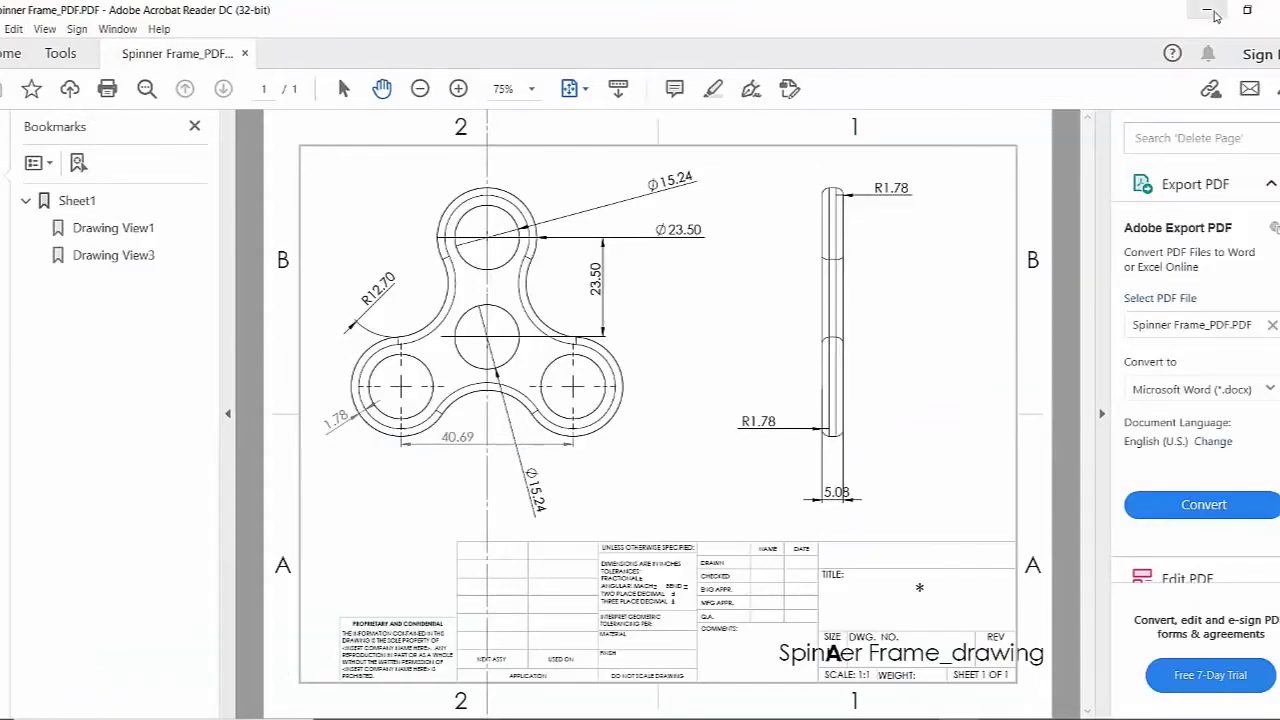
left_click(1210, 12)
middle_click_drag(970, 441, 766, 431)
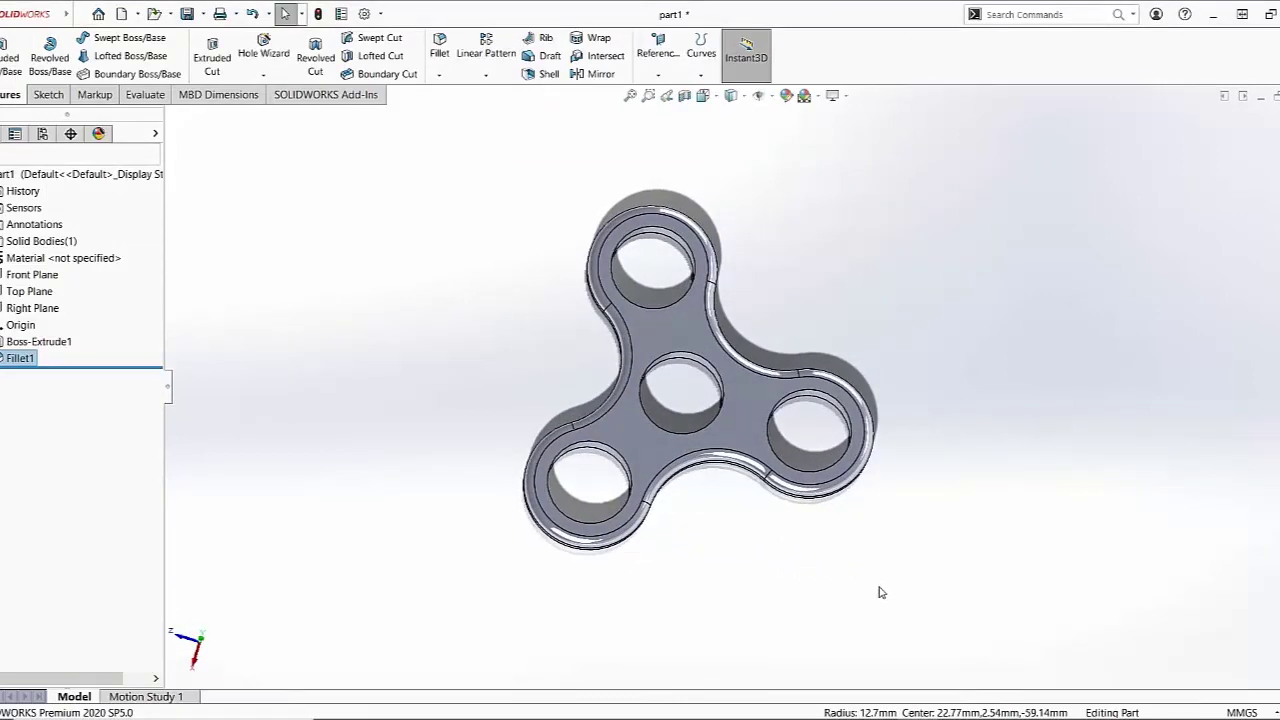
middle_click_drag(880, 594, 931, 497)
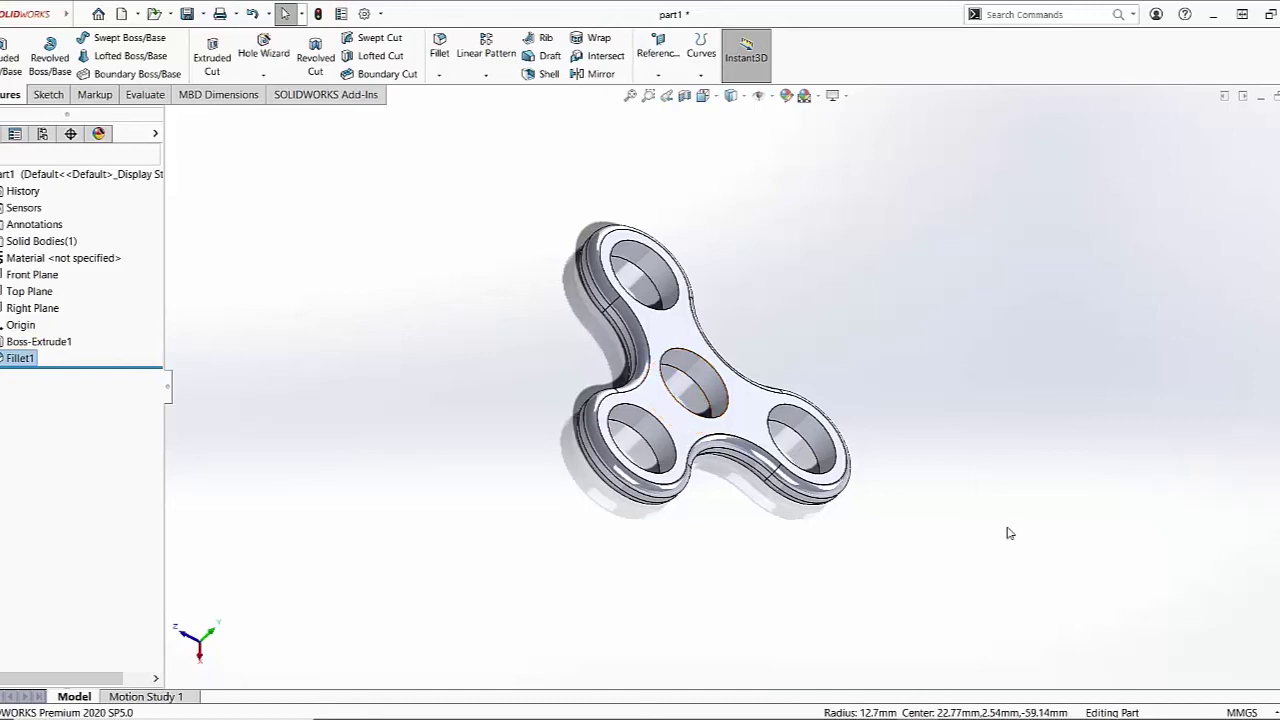
mouse_move(1030, 511)
middle_mouse_down()
mouse_move(809, 437)
mouse_move(600, 457)
mouse_move(994, 366)
mouse_move(897, 452)
mouse_move(1036, 500)
middle_mouse_up()
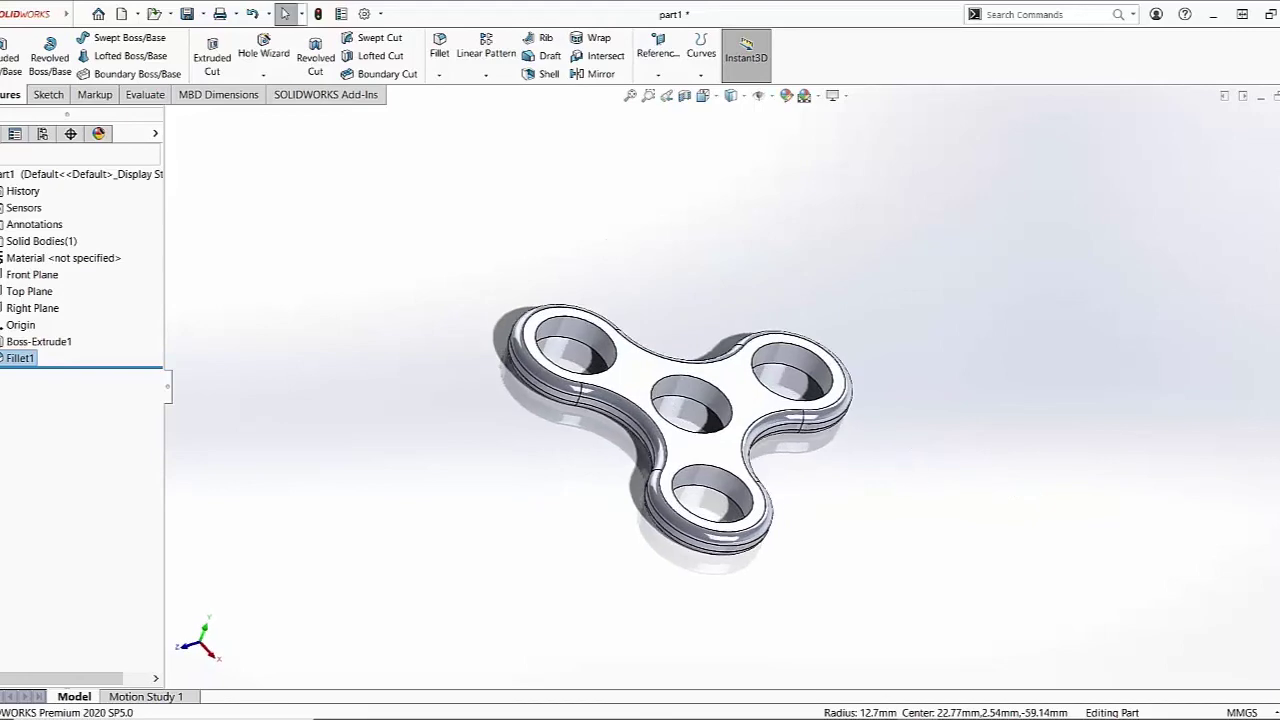